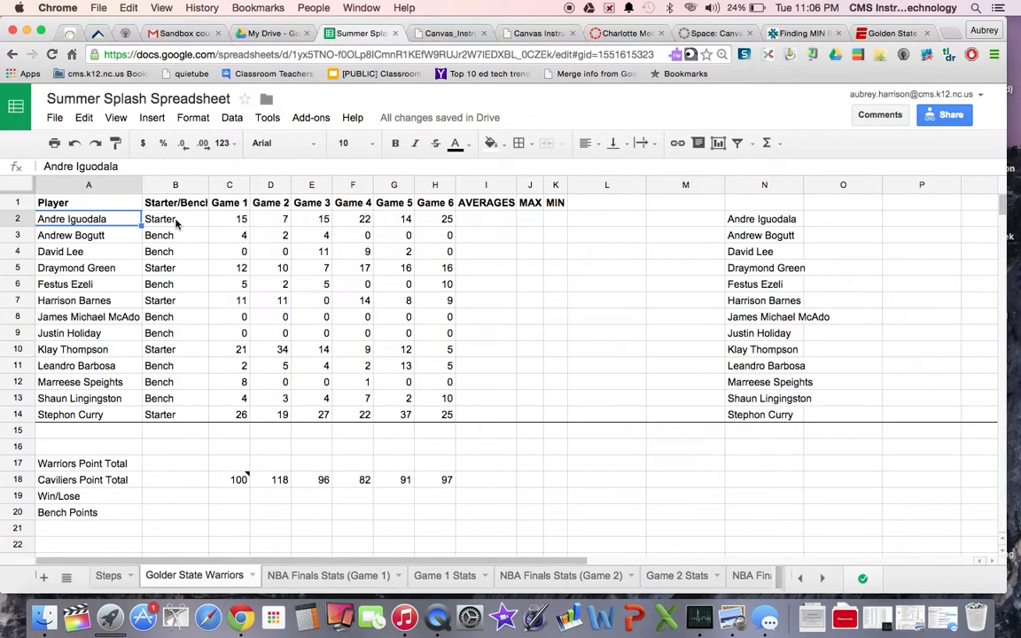
# Clear the existing Starter/Bench entries from cells B2 to B14
pyautogui.click(176, 223)
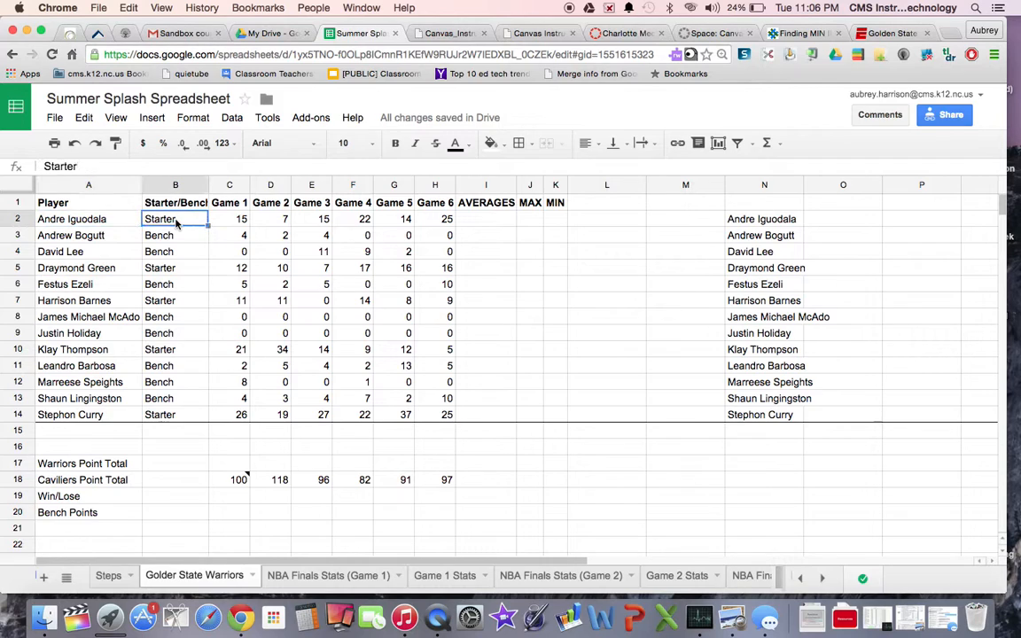
pyautogui.moveTo(176, 223); pyautogui.dragTo(177, 414)
pyautogui.press('Delete')
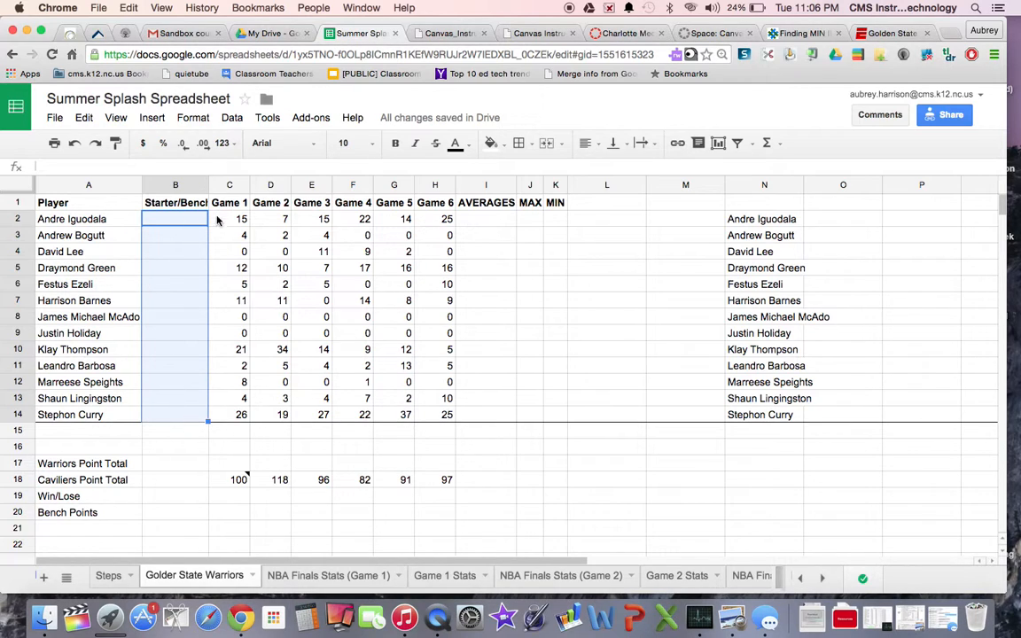
# Apply data validation to B2:B14 using a list of items with the choices Starter and Bench
pyautogui.click(239, 122)
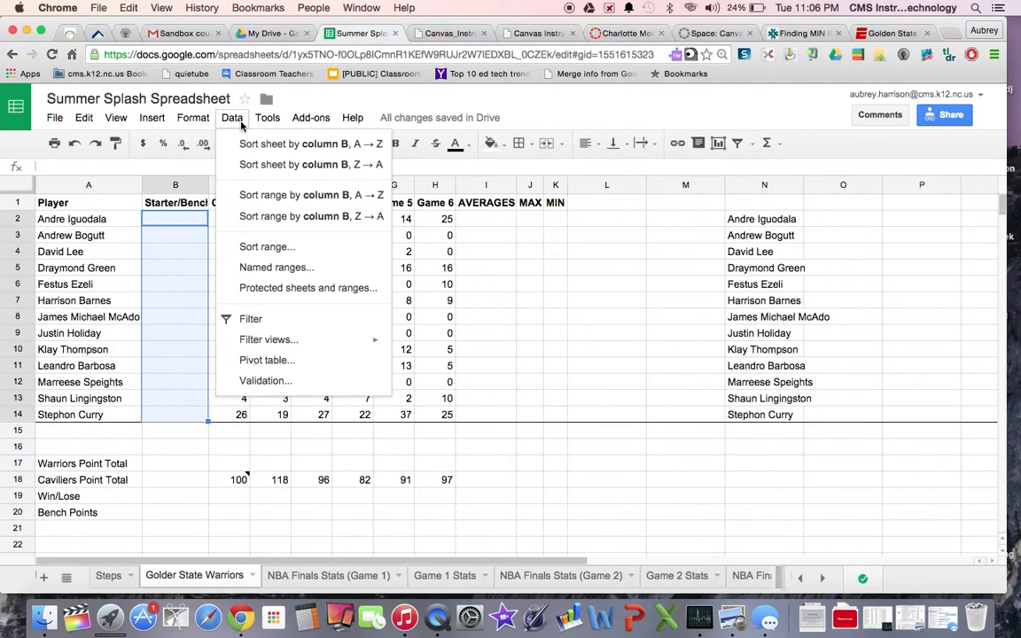
pyautogui.click(253, 380)
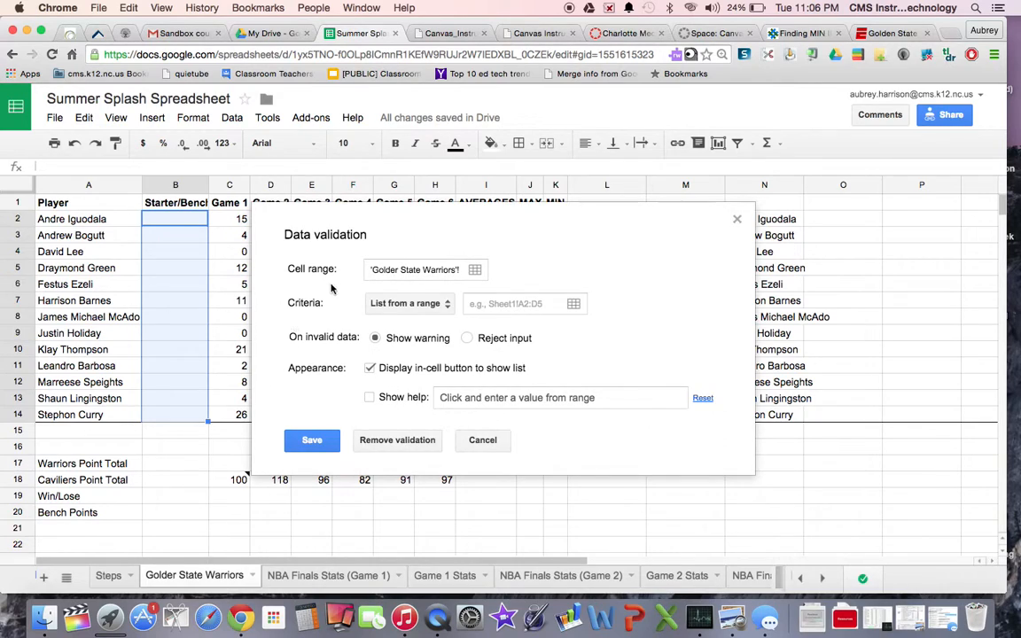
pyautogui.click(436, 304)
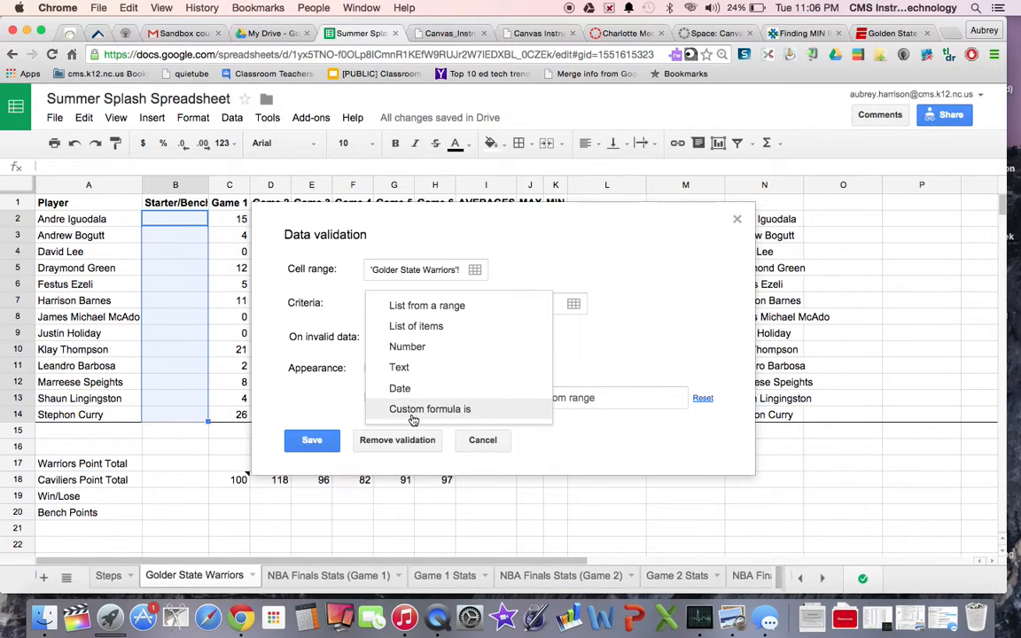
pyautogui.click(416, 326)
pyautogui.click(463, 305)
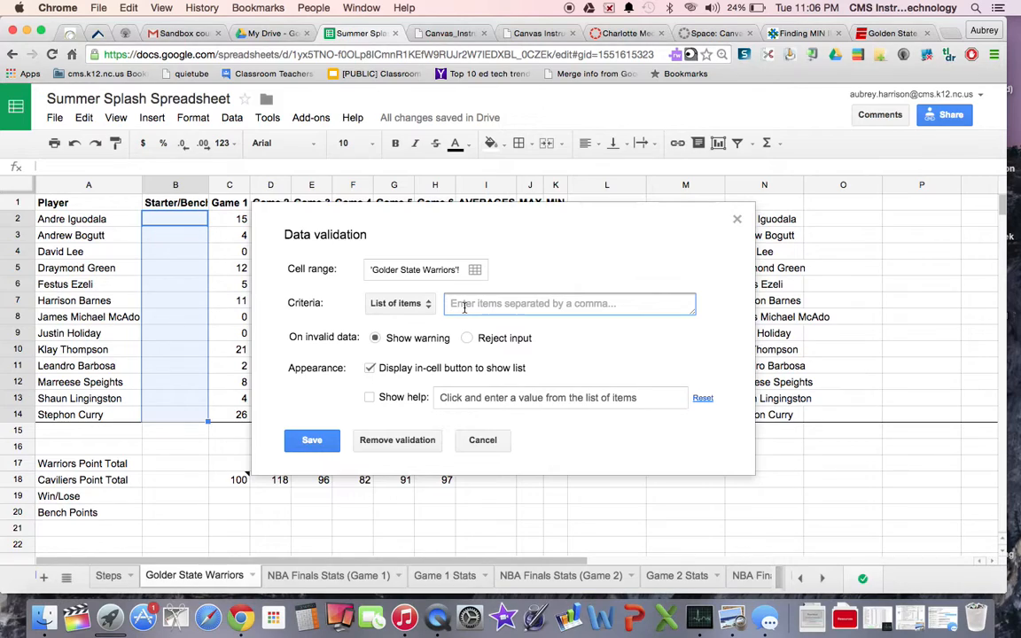
pyautogui.write('Starter')
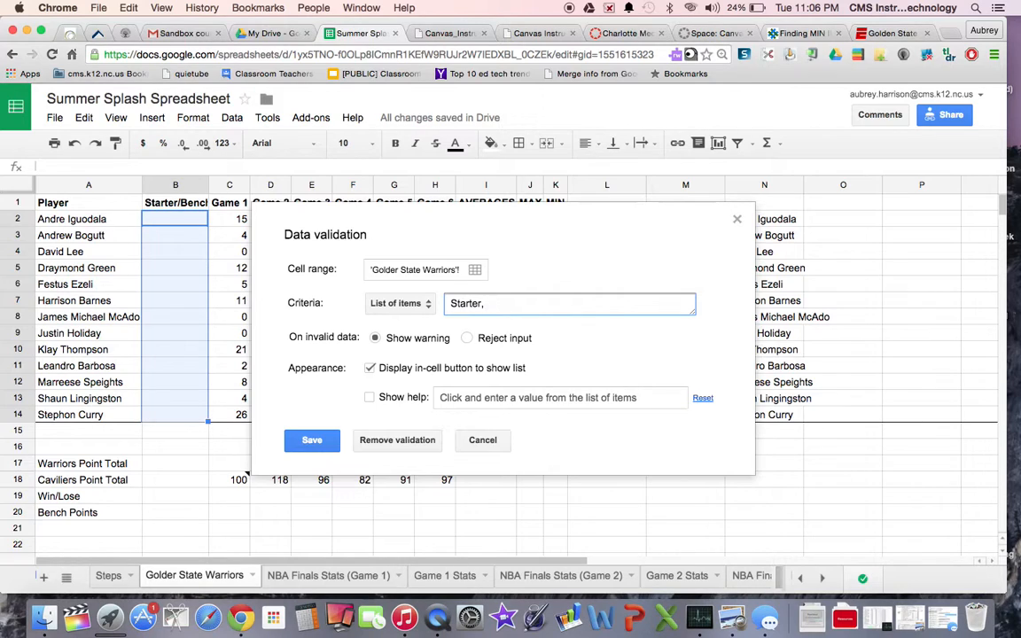
pyautogui.write(', Bench')
pyautogui.click(324, 447)
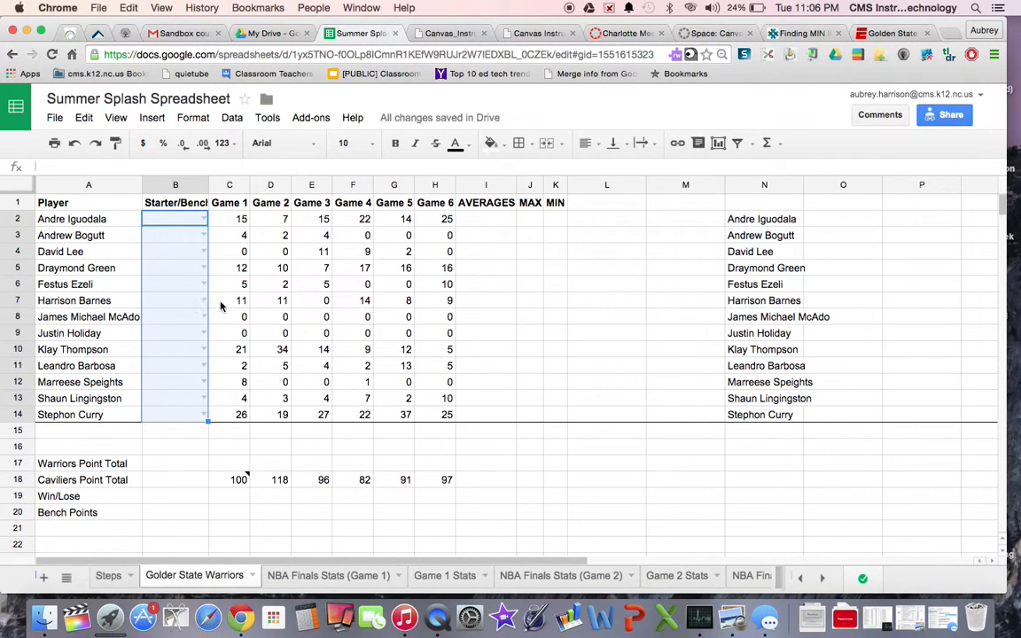
# Choose Starter from the in-cell list for B2 and Bench for B3 and B4
pyautogui.click(228, 267)
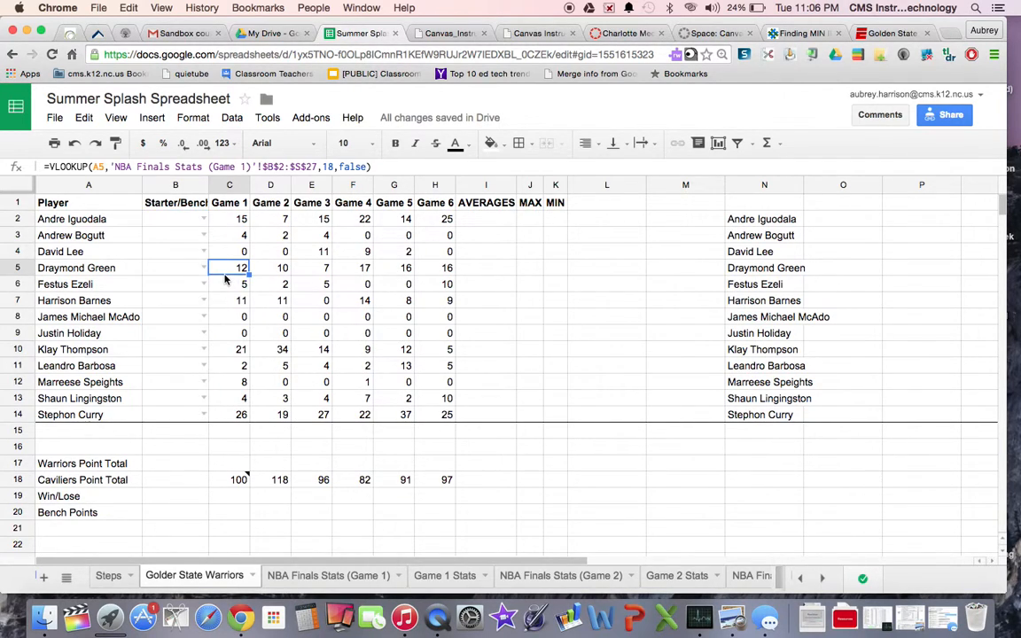
pyautogui.click(204, 220)
pyautogui.click(200, 238)
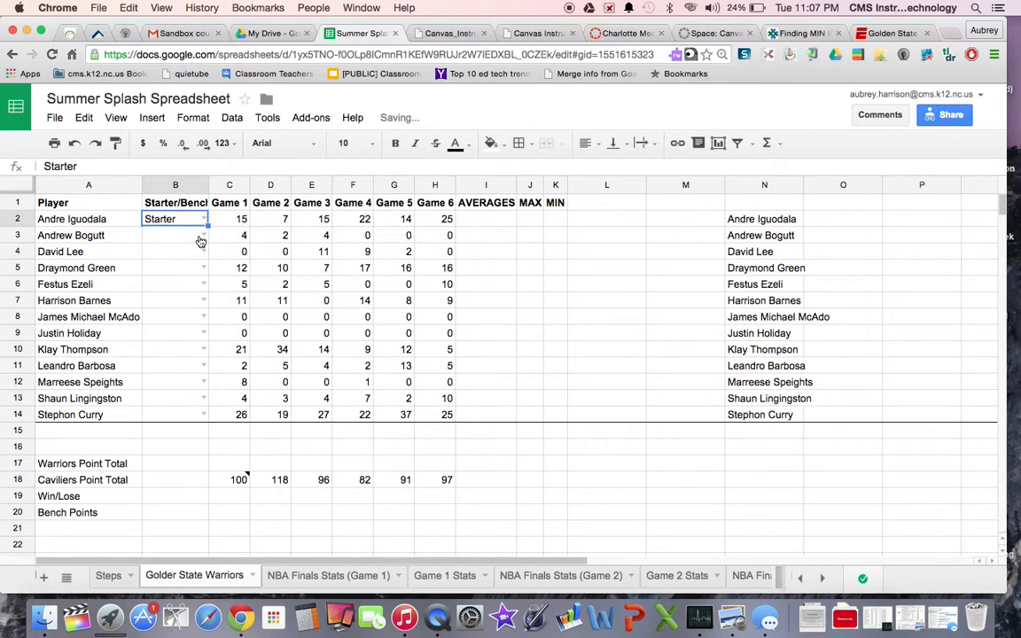
pyautogui.click(201, 240)
pyautogui.click(202, 237)
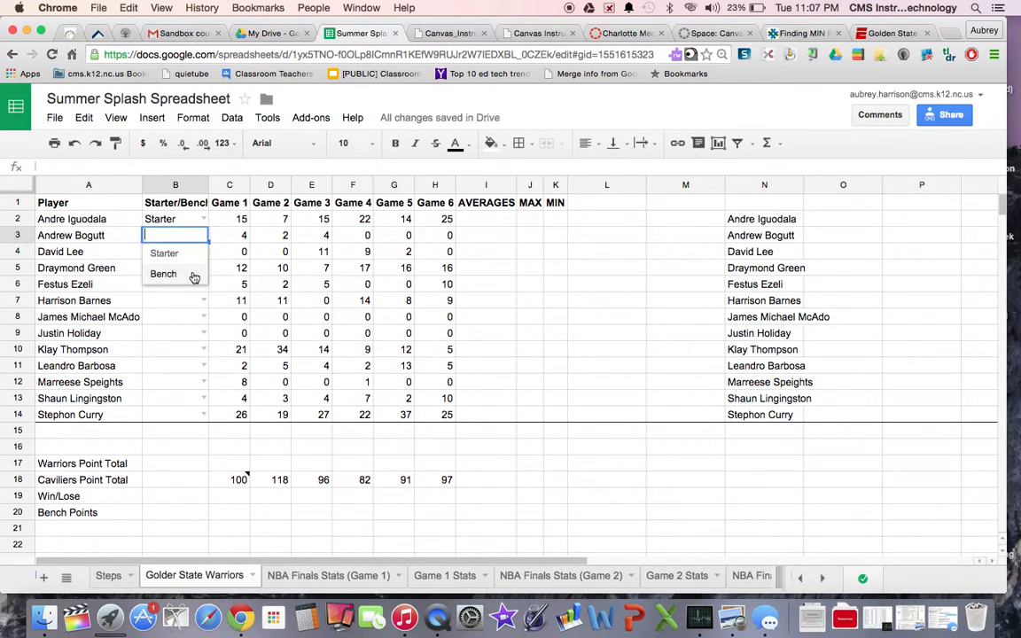
pyautogui.click(195, 273)
pyautogui.click(204, 251)
pyautogui.click(200, 290)
# Choose Starter from the in-cell lists for B5 and B7, and Bench for B6
pyautogui.click(204, 268)
pyautogui.click(204, 267)
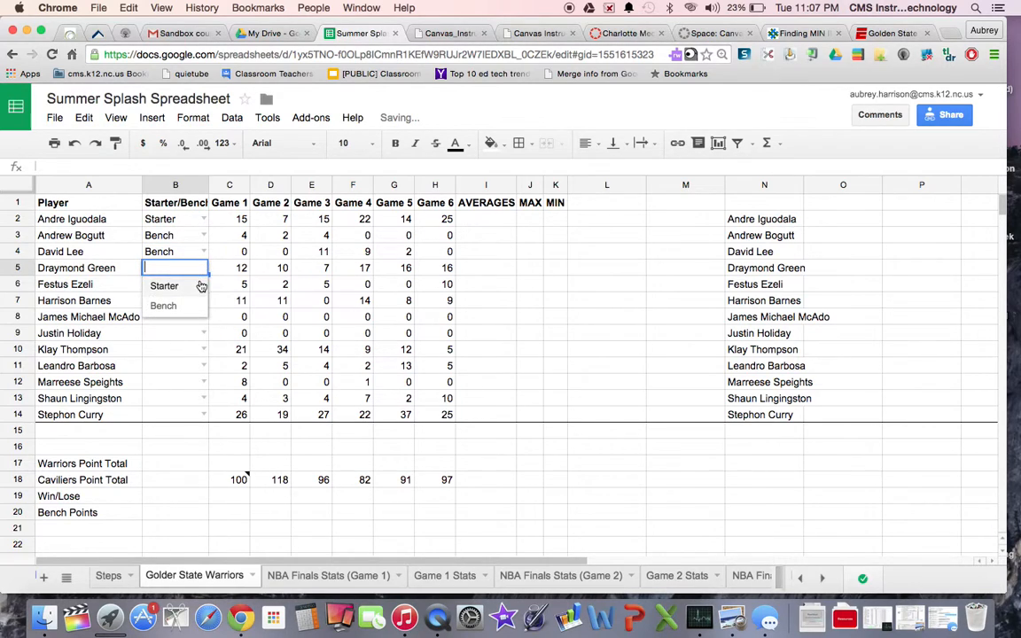
pyautogui.click(201, 286)
pyautogui.click(202, 284)
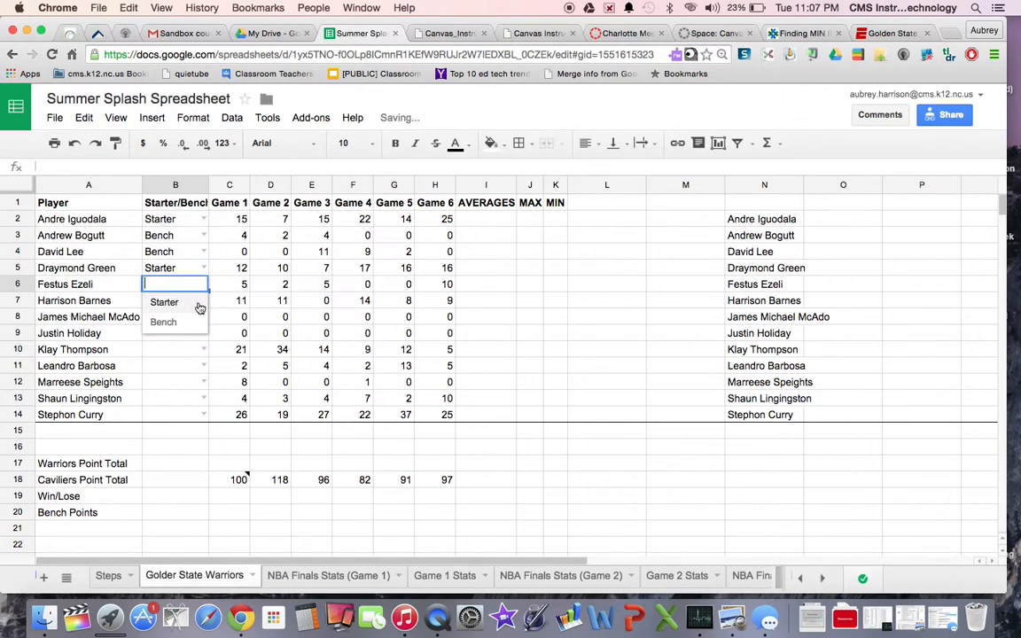
pyautogui.click(197, 322)
pyautogui.click(203, 300)
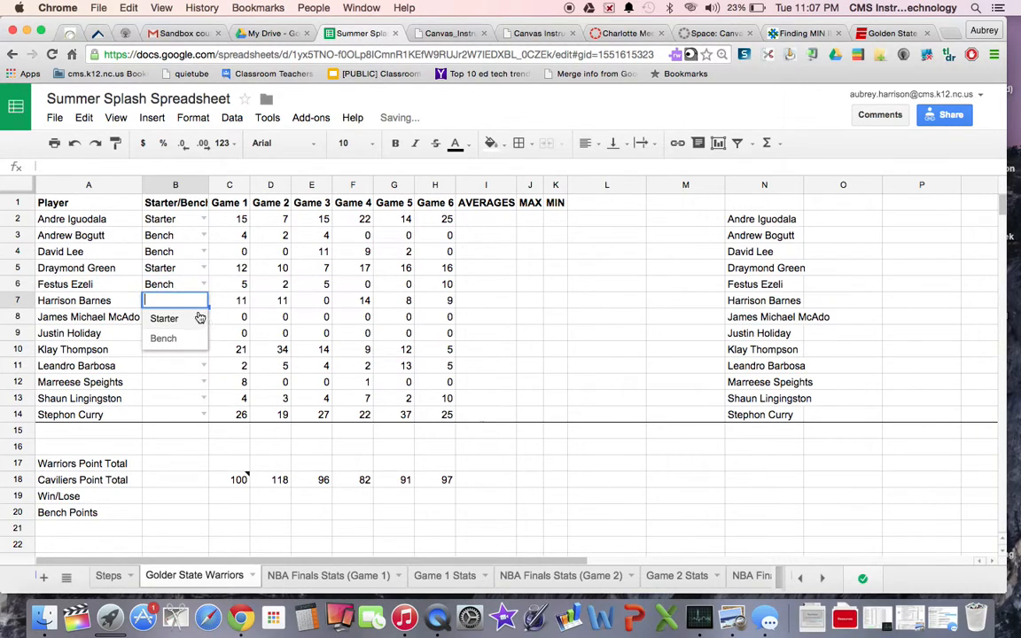
pyautogui.click(200, 319)
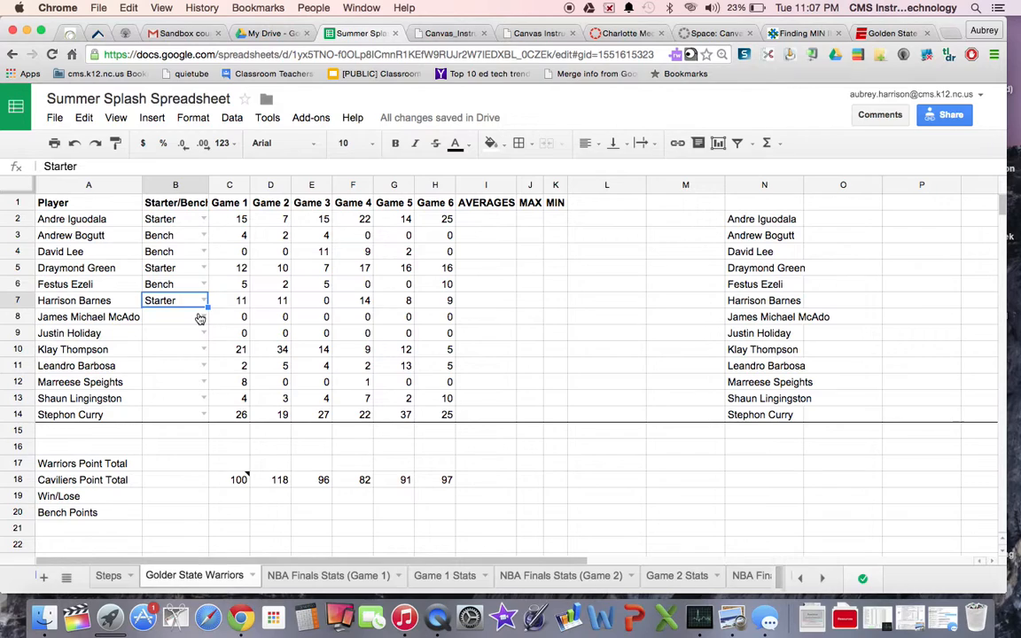
# Choose Bench from the in-cell lists for B8 and B9, and Starter for B10
pyautogui.click(203, 317)
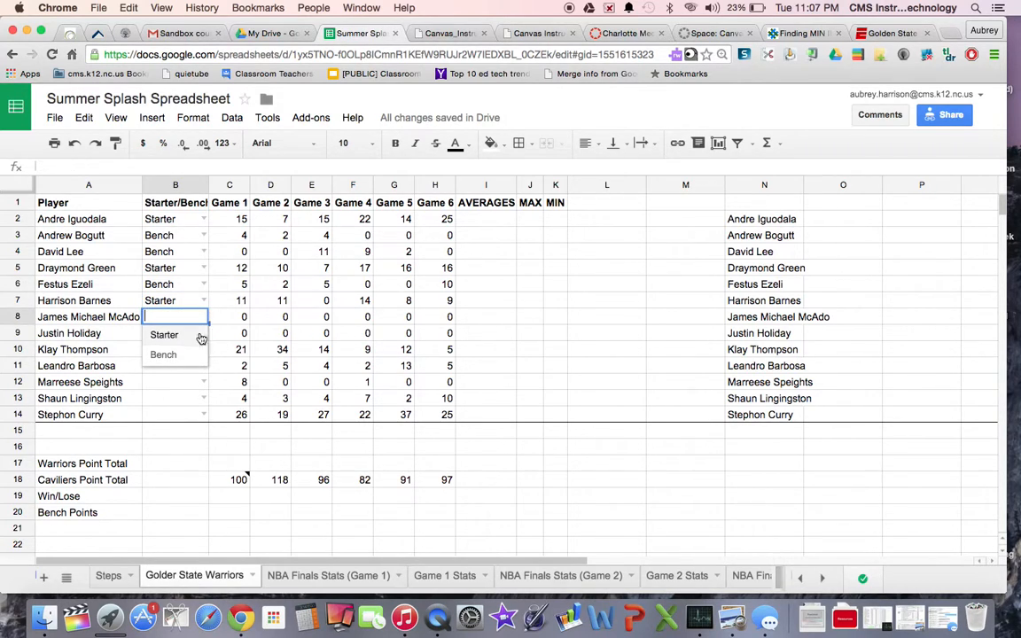
pyautogui.click(198, 356)
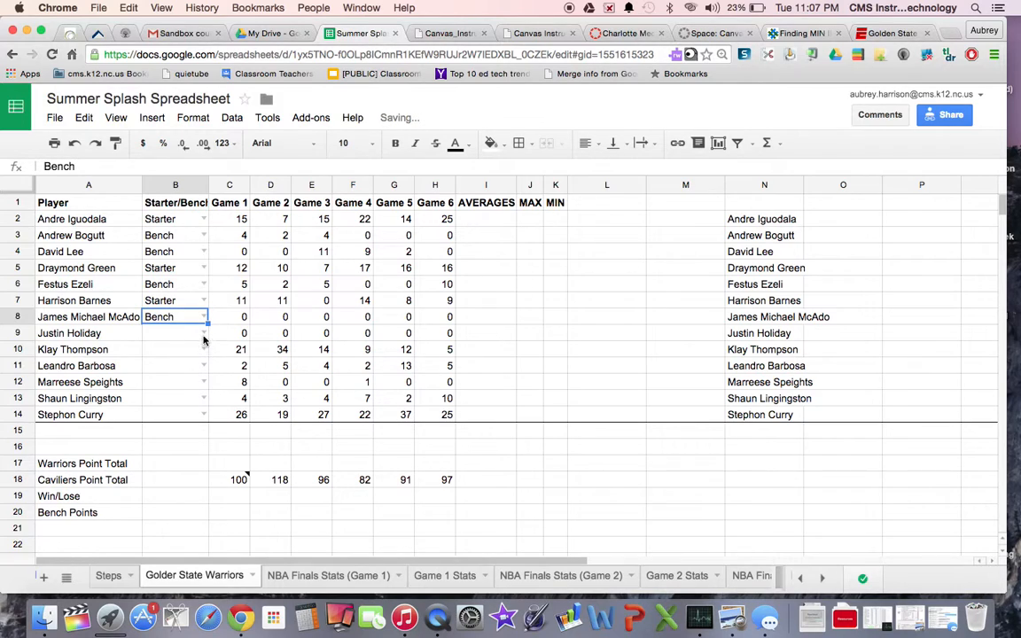
pyautogui.click(204, 334)
pyautogui.click(197, 376)
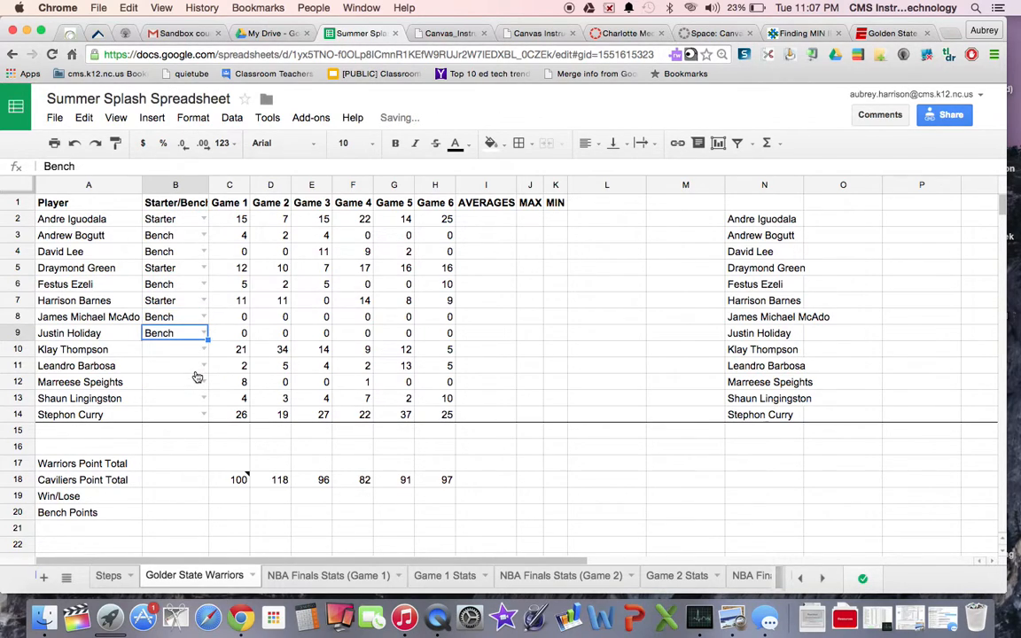
pyautogui.click(203, 349)
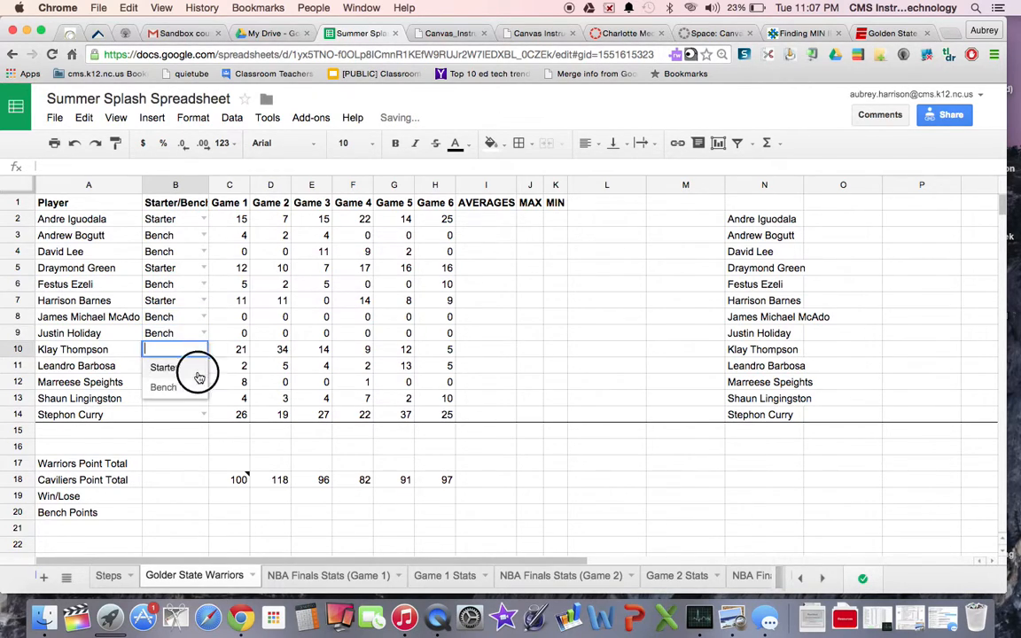
pyautogui.click(199, 377)
# Choose Bench from the in-cell lists for B11, B12 and B13, and Starter for B14
pyautogui.click(204, 365)
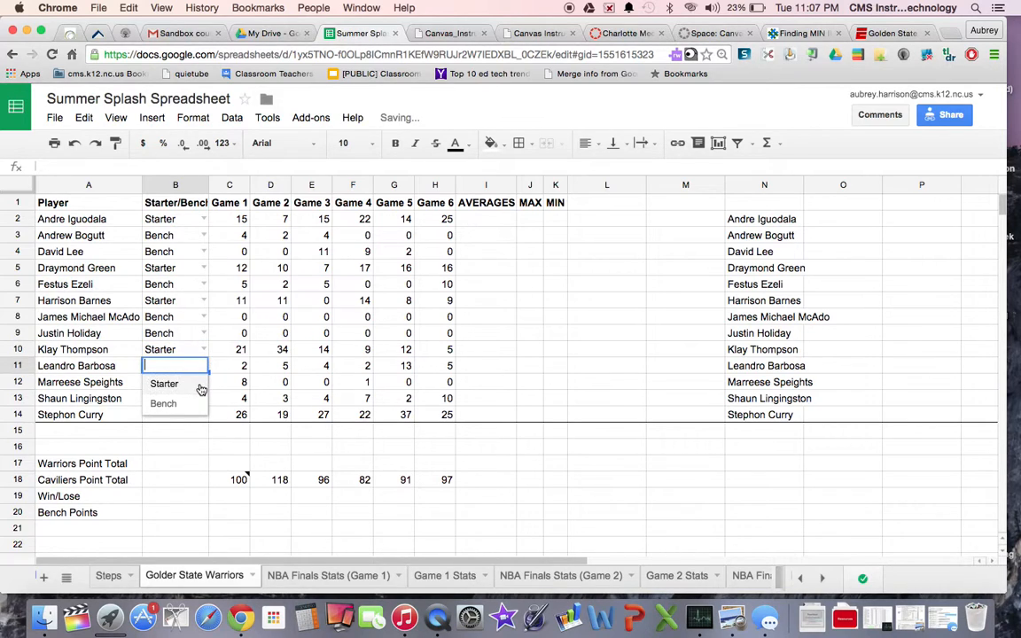
pyautogui.click(200, 404)
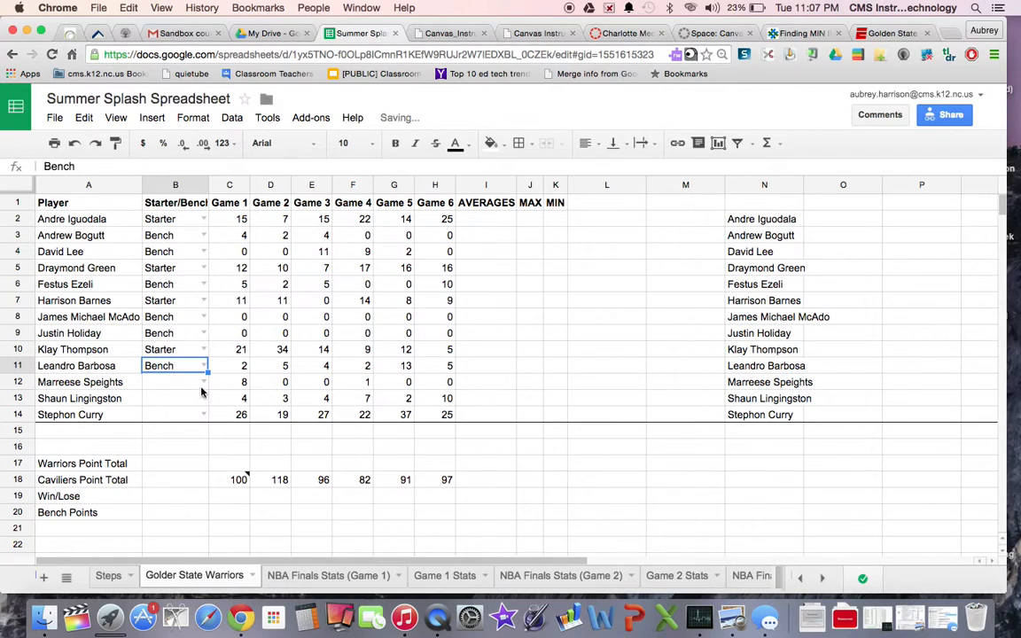
pyautogui.click(204, 382)
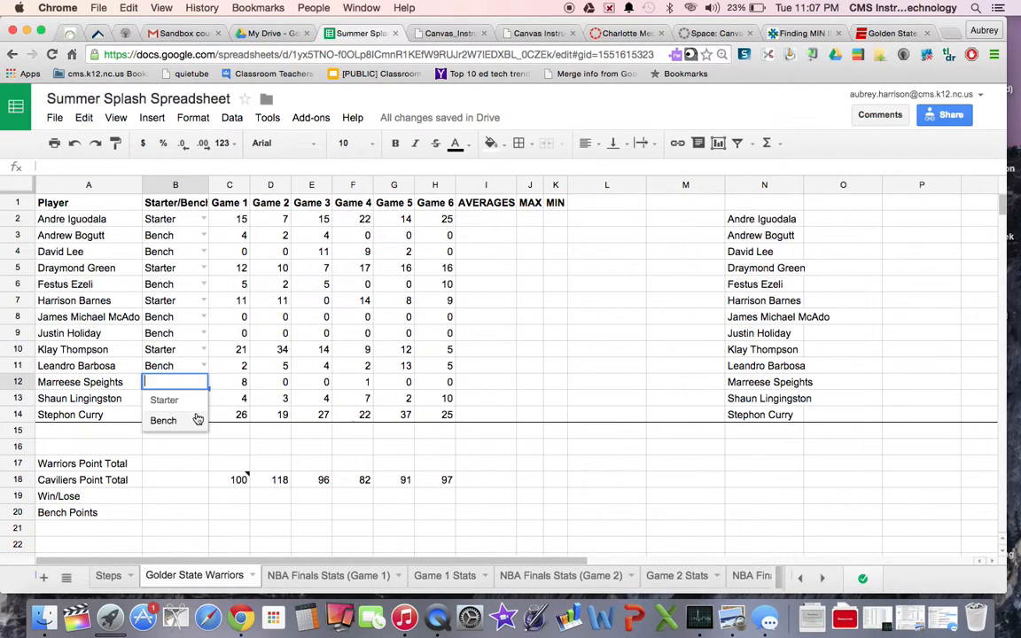
pyautogui.click(199, 419)
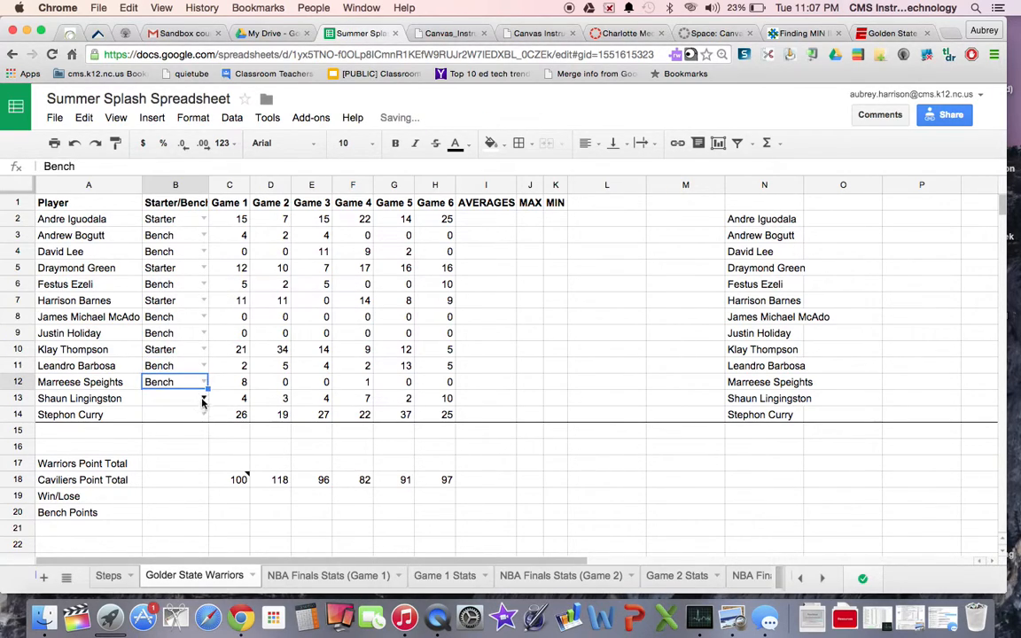
pyautogui.click(203, 398)
pyautogui.click(197, 435)
pyautogui.click(203, 414)
pyautogui.click(164, 432)
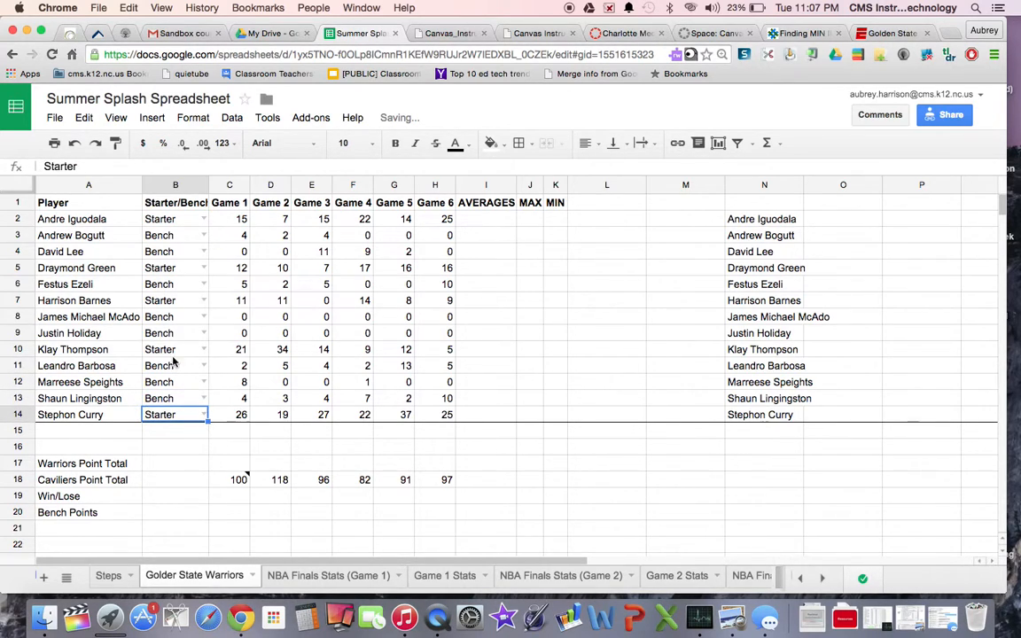
# Clear the player names from cells A2 to A14 in the Player column
pyautogui.click(77, 224)
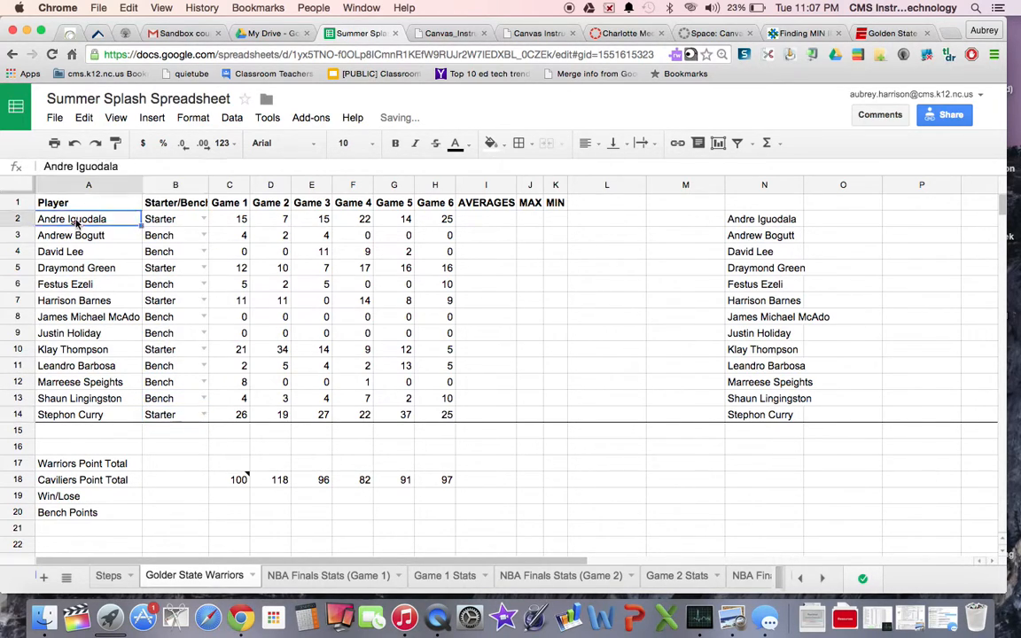
pyautogui.keyDown('shift'); pyautogui.click(71, 422); pyautogui.keyUp('shift')
pyautogui.press('Delete')
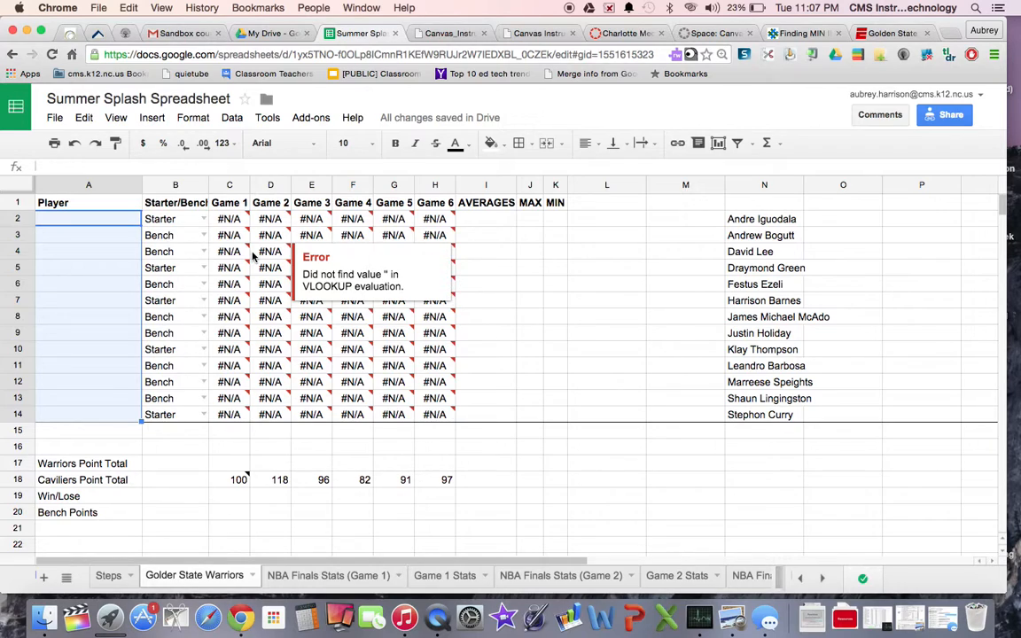
# Add data validation to Player cells A2 to A14 using a list from the range 'Golder State Warriors'!N2:N14
pyautogui.click(118, 236)
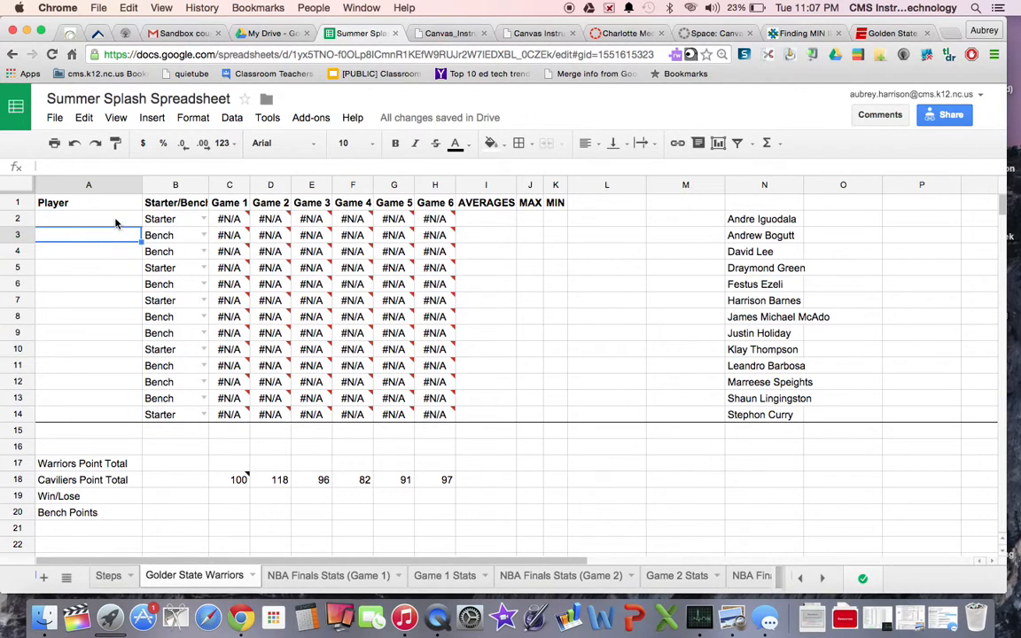
pyautogui.click(115, 221)
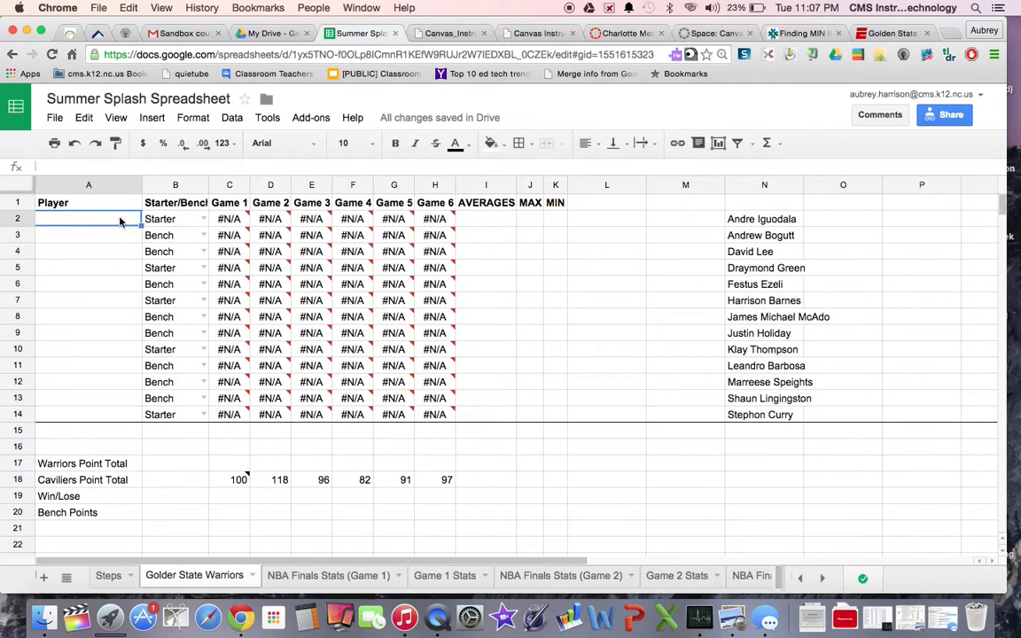
pyautogui.keyDown('shift'); pyautogui.click(101, 414); pyautogui.keyUp('shift')
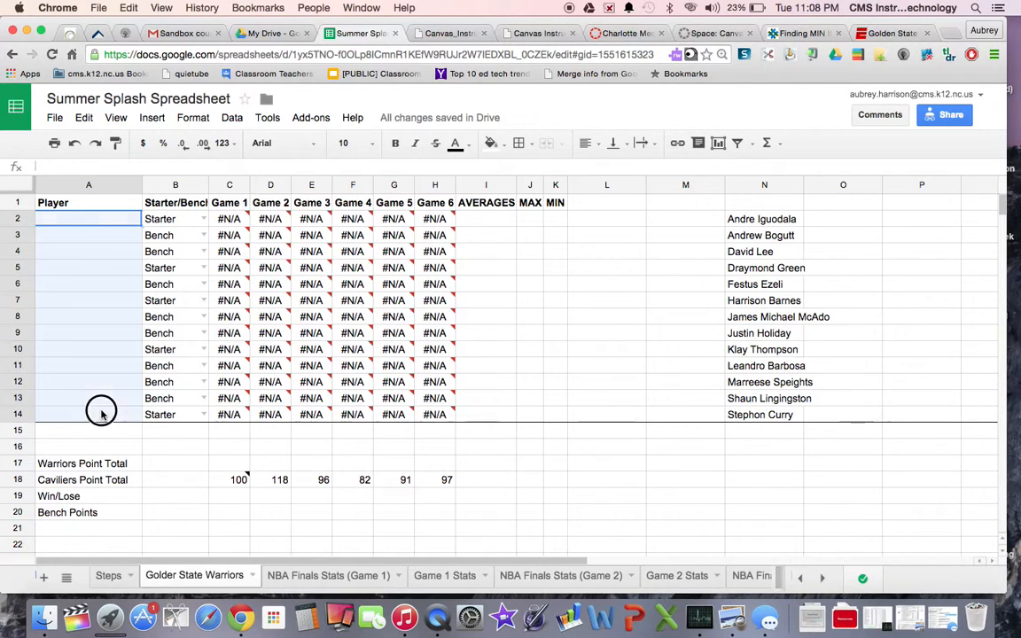
pyautogui.click(194, 118)
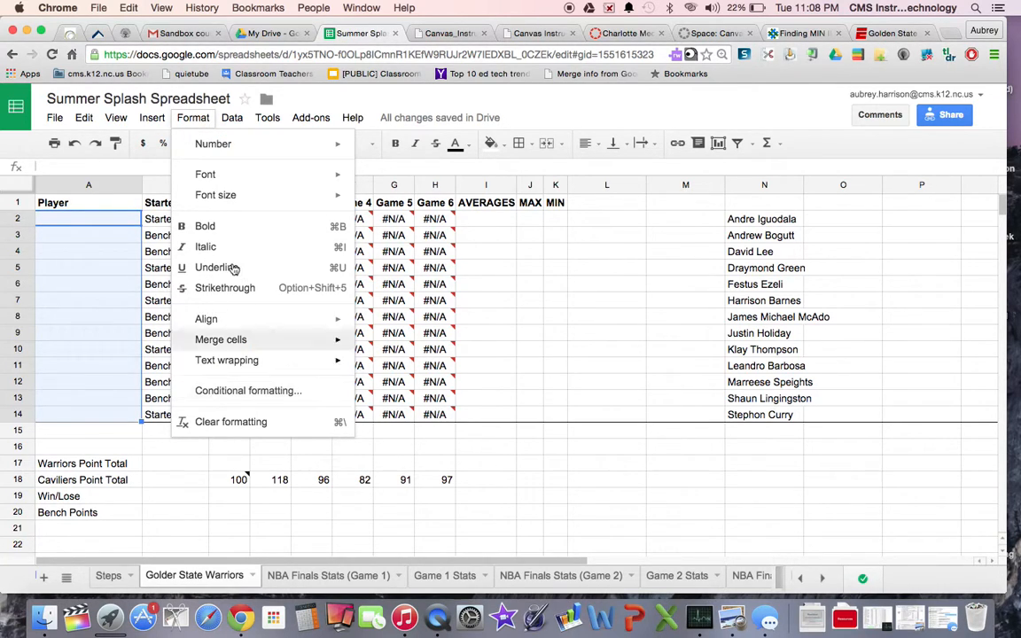
pyautogui.moveTo(231, 119)
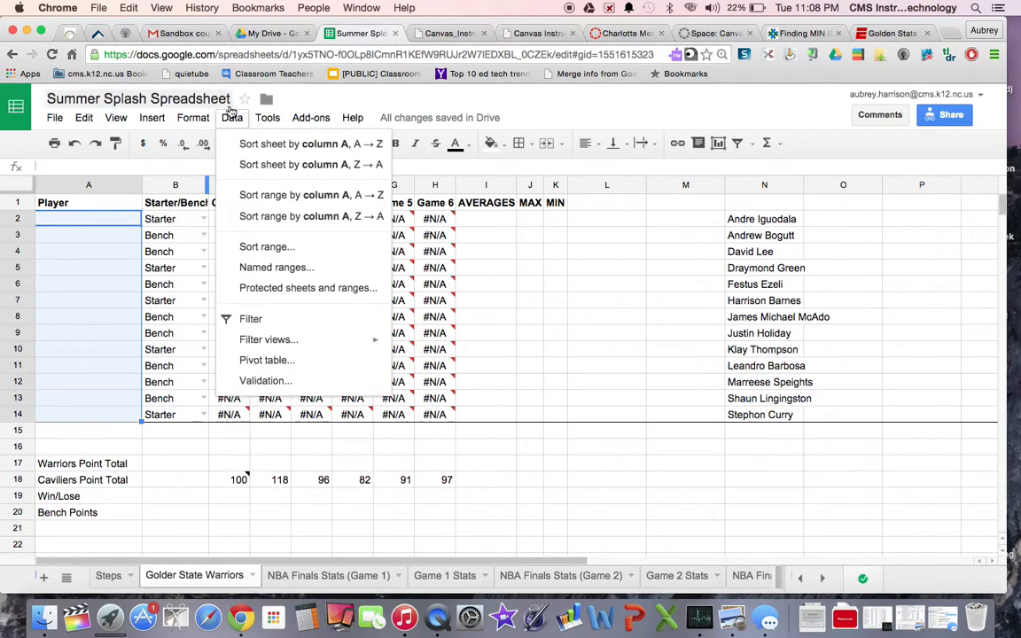
pyautogui.click(266, 380)
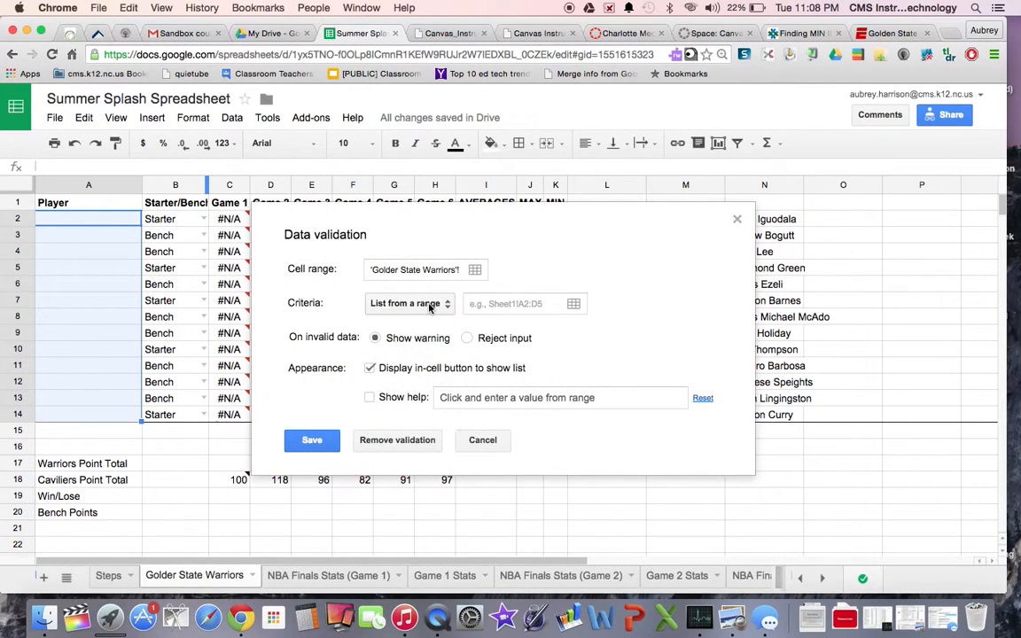
pyautogui.click(574, 305)
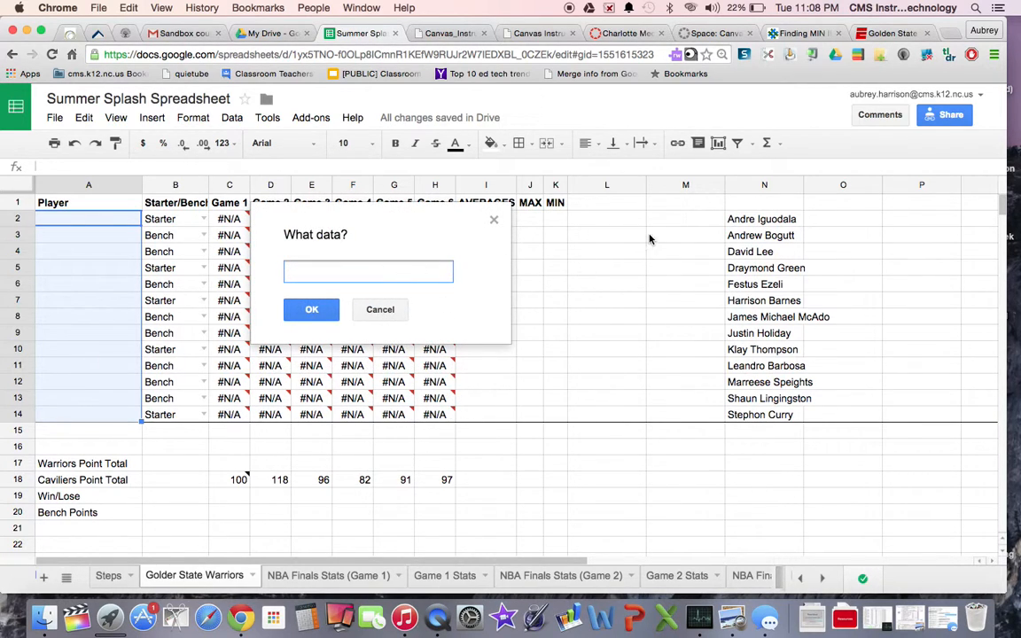
pyautogui.moveTo(743, 221); pyautogui.dragTo(756, 415)
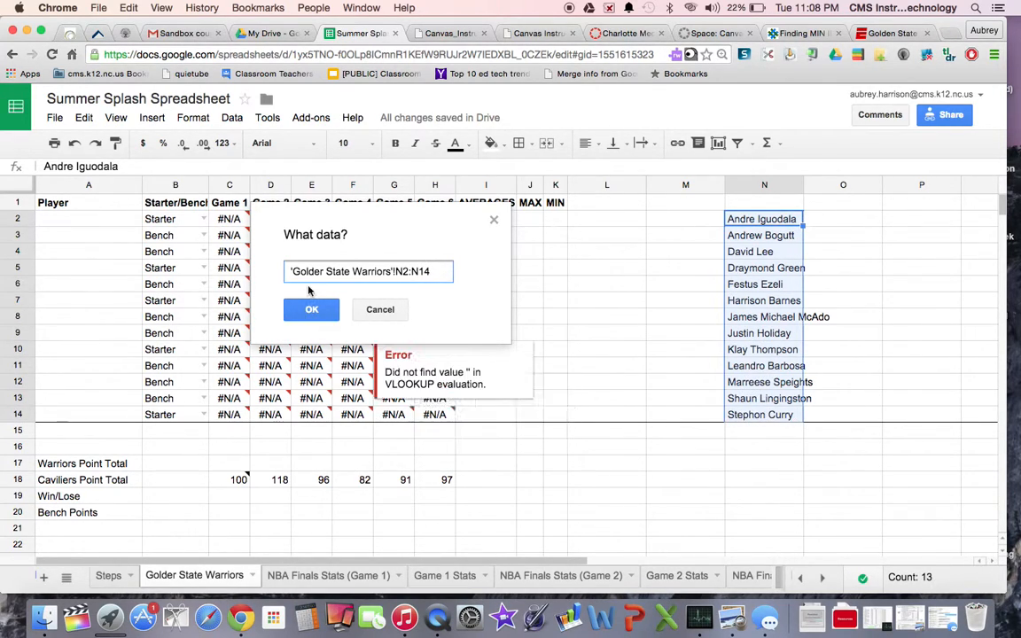
pyautogui.click(311, 309)
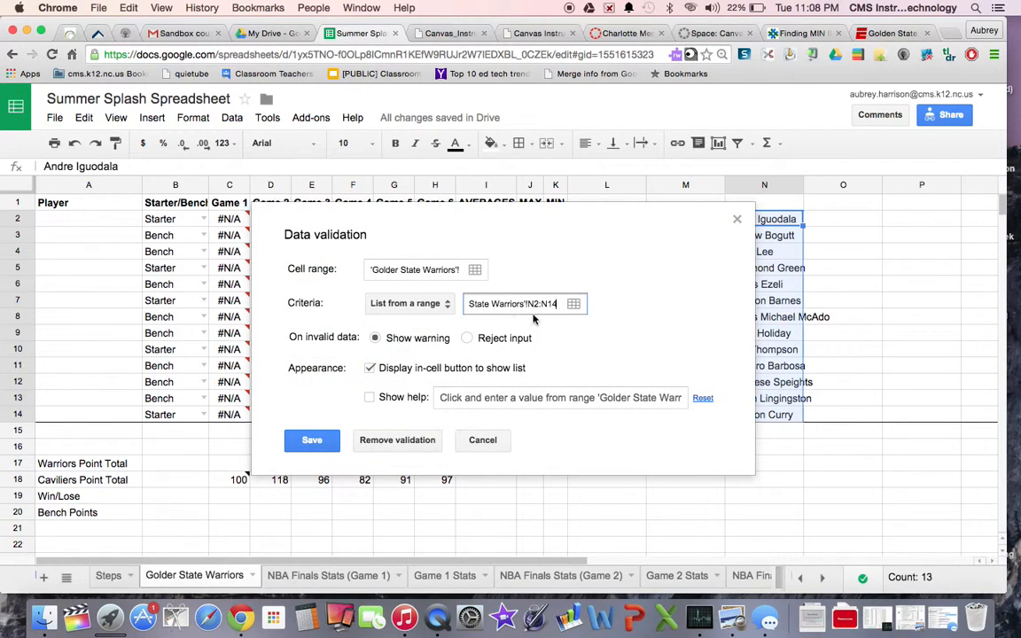
pyautogui.click(328, 440)
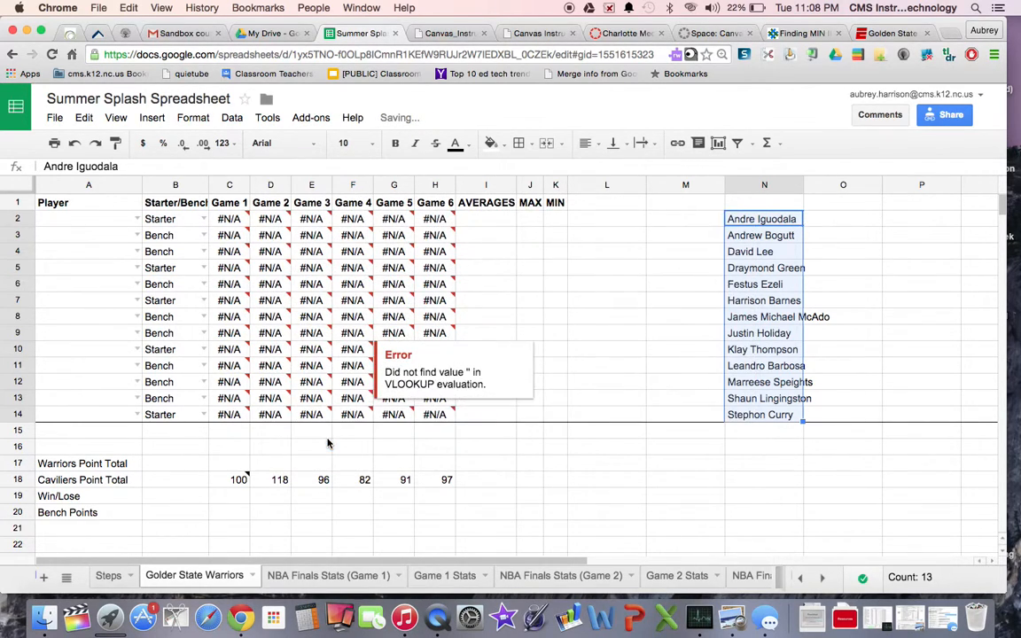
# Choose Andre Iguodala for A2, Andrew Bogutt for A3 and David Lee for A4 from the in-cell lists
pyautogui.click(136, 220)
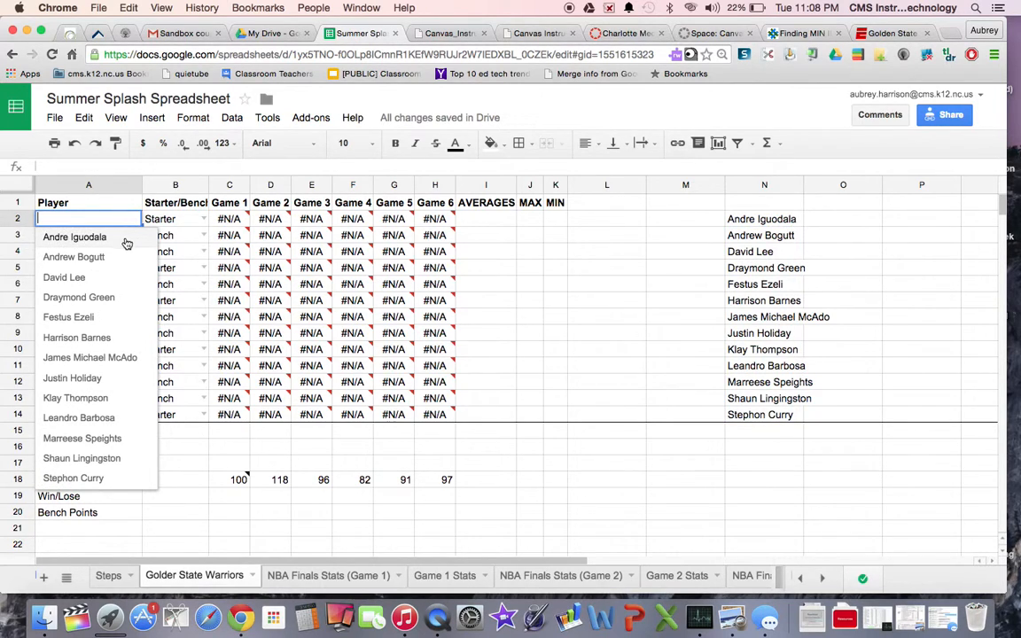
pyautogui.click(127, 242)
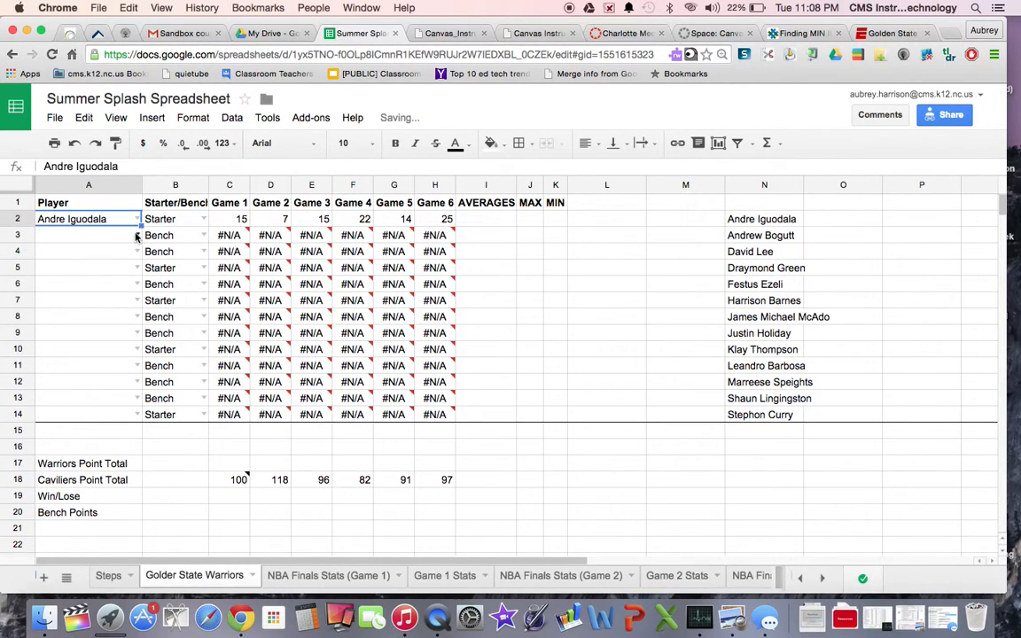
pyautogui.click(136, 236)
pyautogui.click(132, 274)
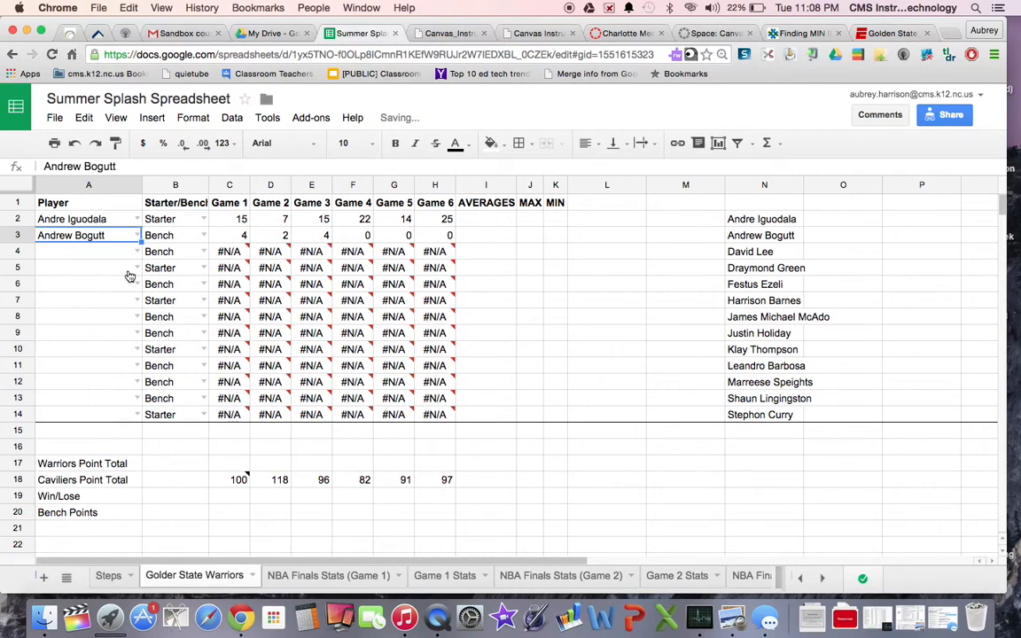
pyautogui.click(135, 251)
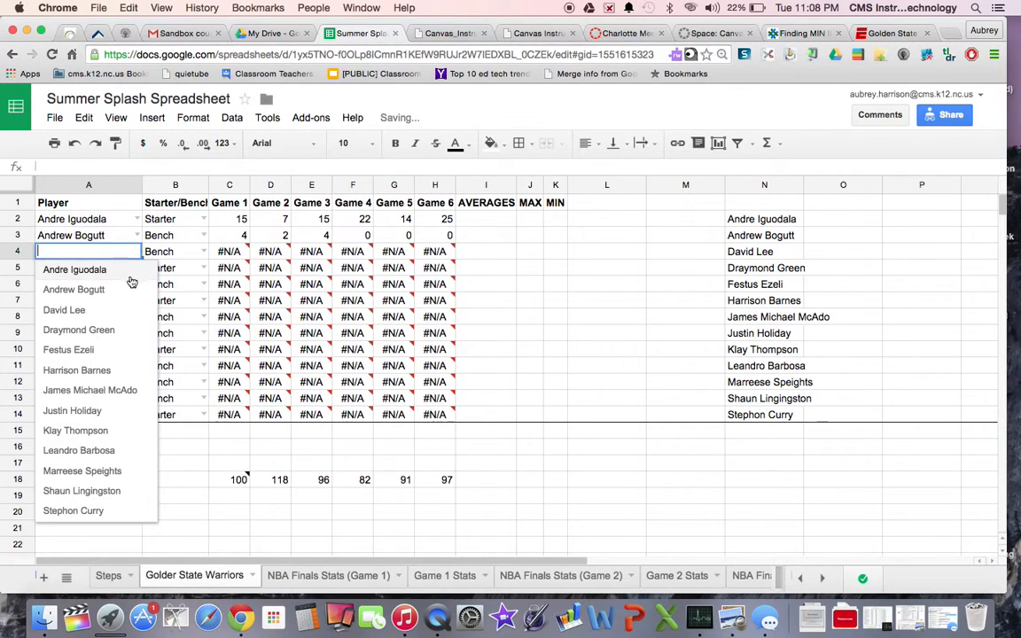
pyautogui.click(125, 310)
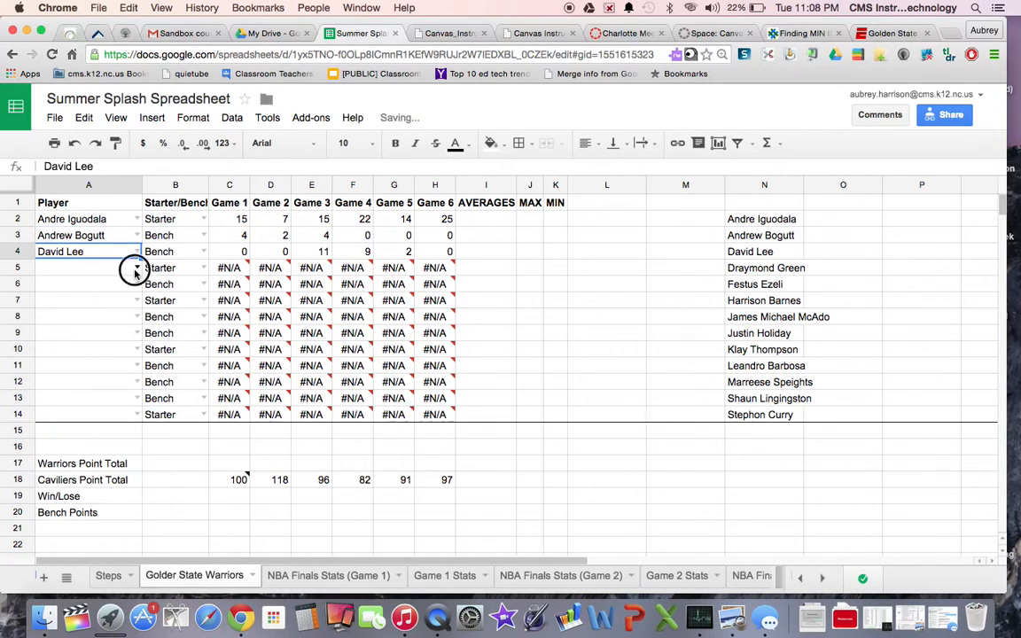
# Choose Draymond Green for A5, Festus Ezeli for A6 and Harrison Barnes for A7 from the in-cell lists
pyautogui.click(134, 269)
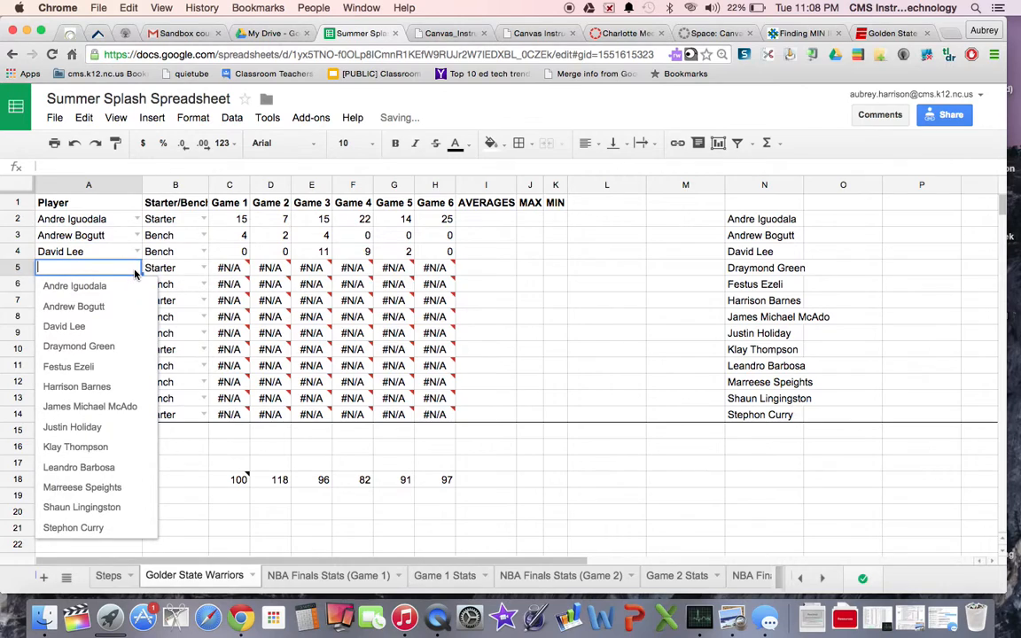
pyautogui.click(121, 346)
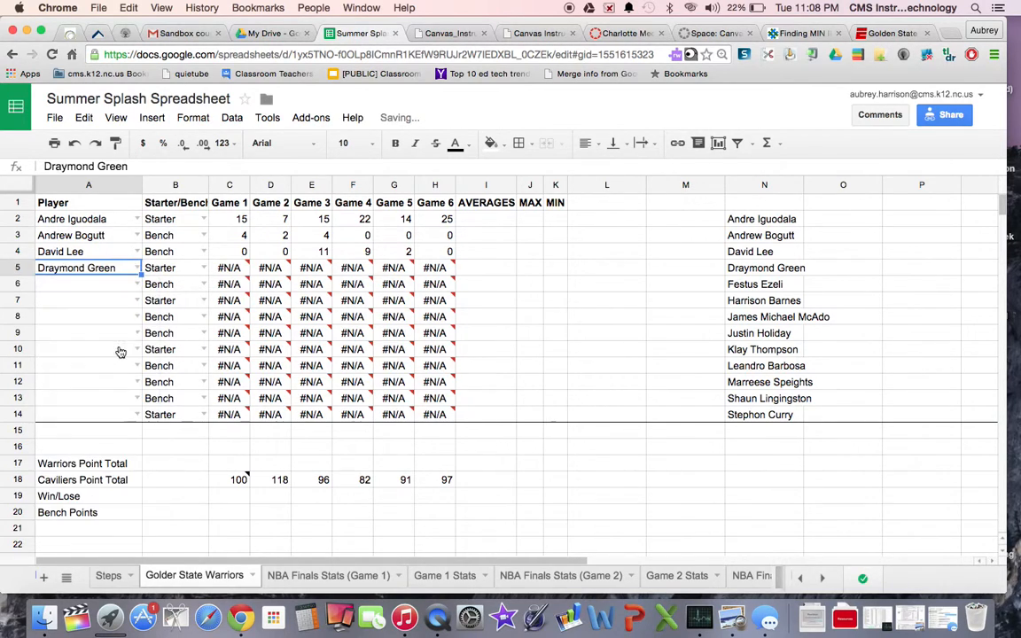
pyautogui.click(133, 285)
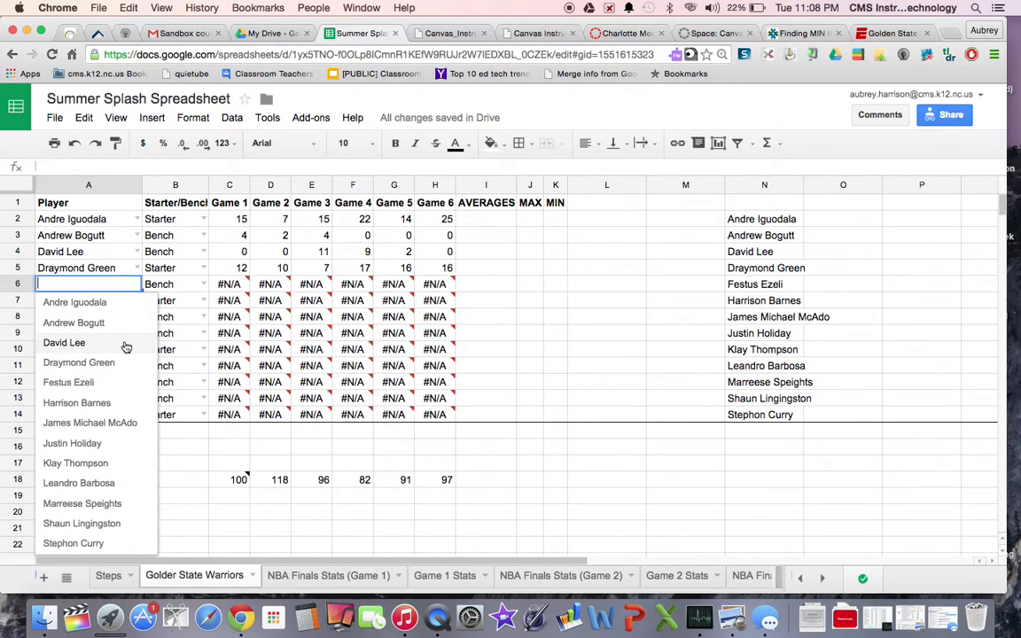
pyautogui.click(120, 383)
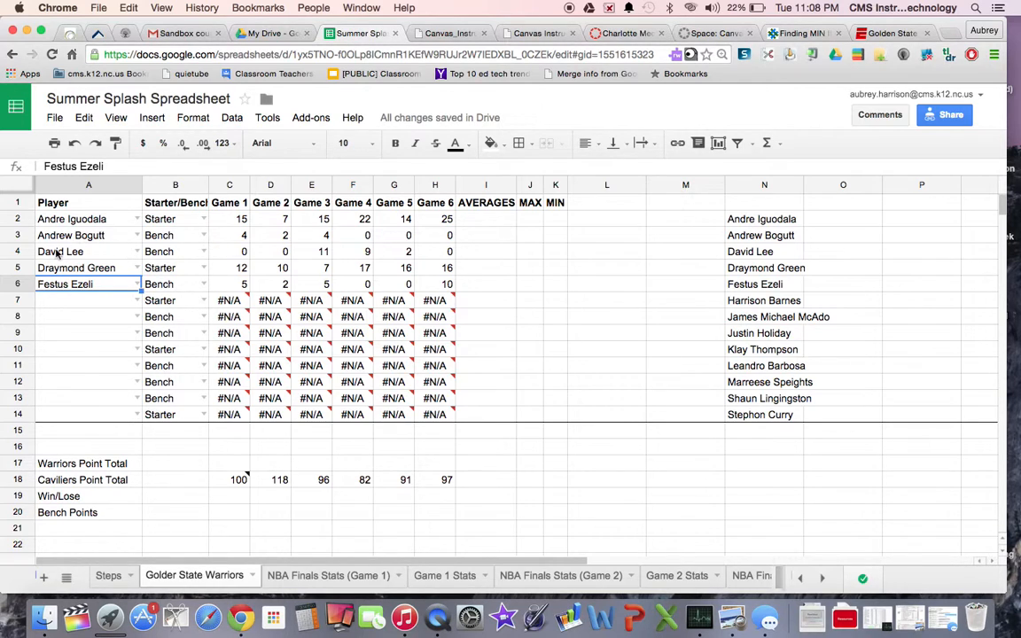
pyautogui.click(137, 301)
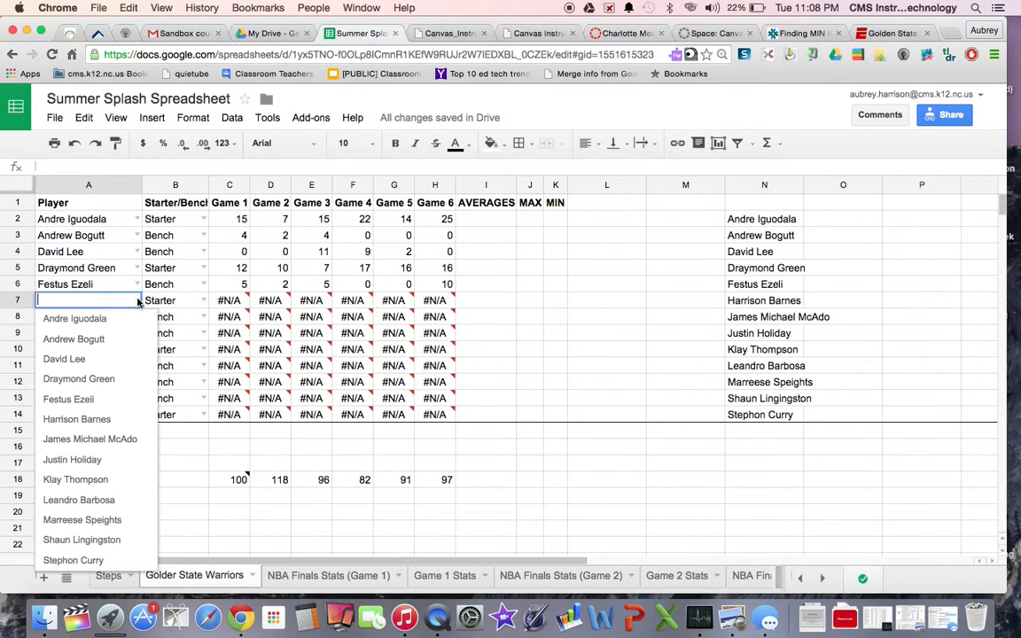
pyautogui.click(114, 420)
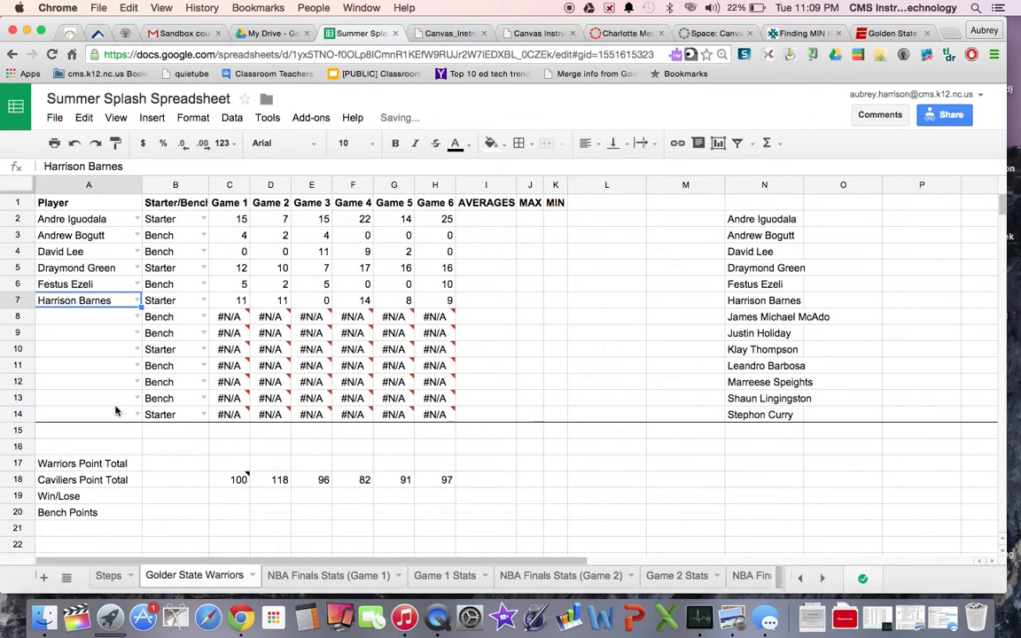
# Choose James Michael McAdo for A8, Justin Holiday for A9 and Klay Thompson for A10 from the in-cell lists
pyautogui.click(136, 319)
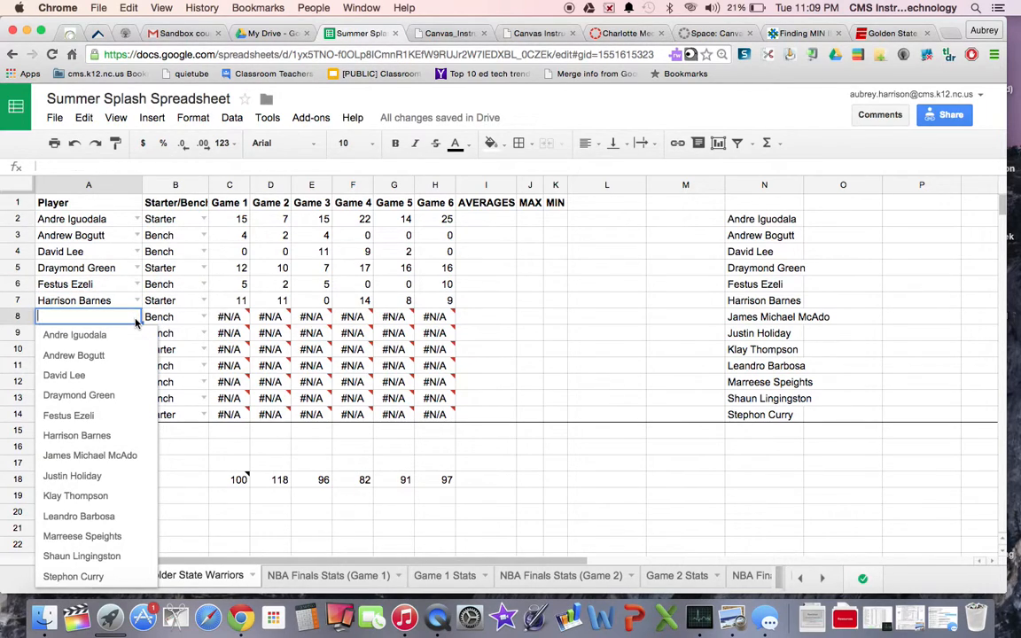
pyautogui.click(128, 455)
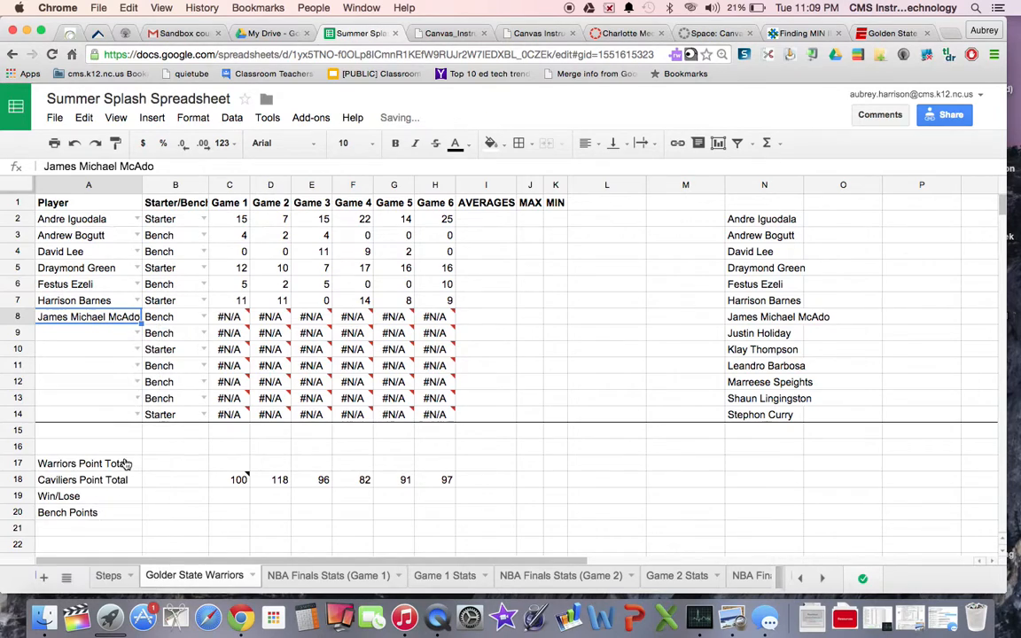
pyautogui.click(137, 334)
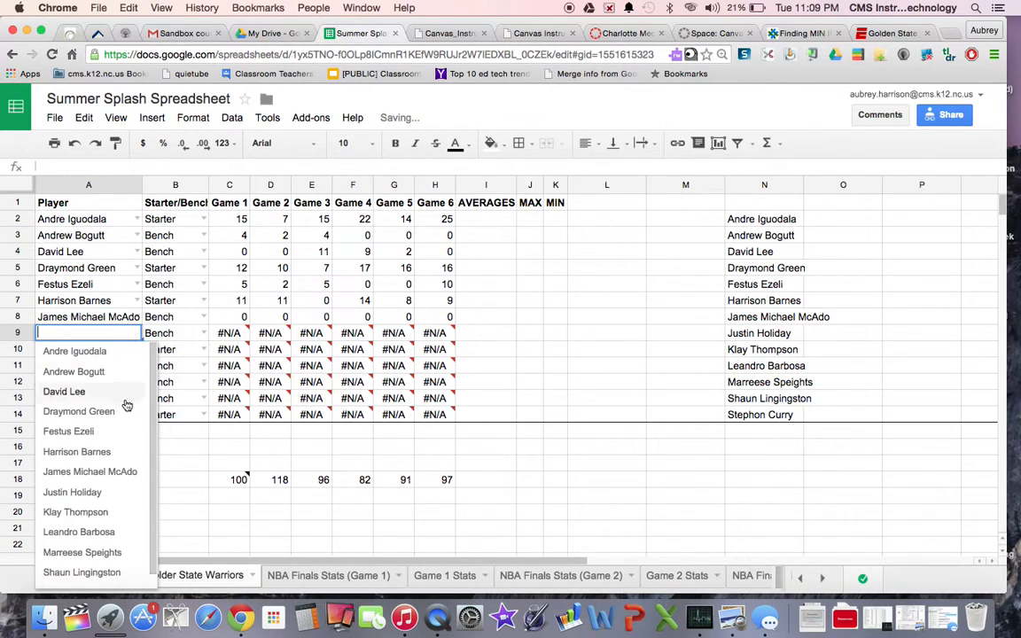
pyautogui.click(119, 492)
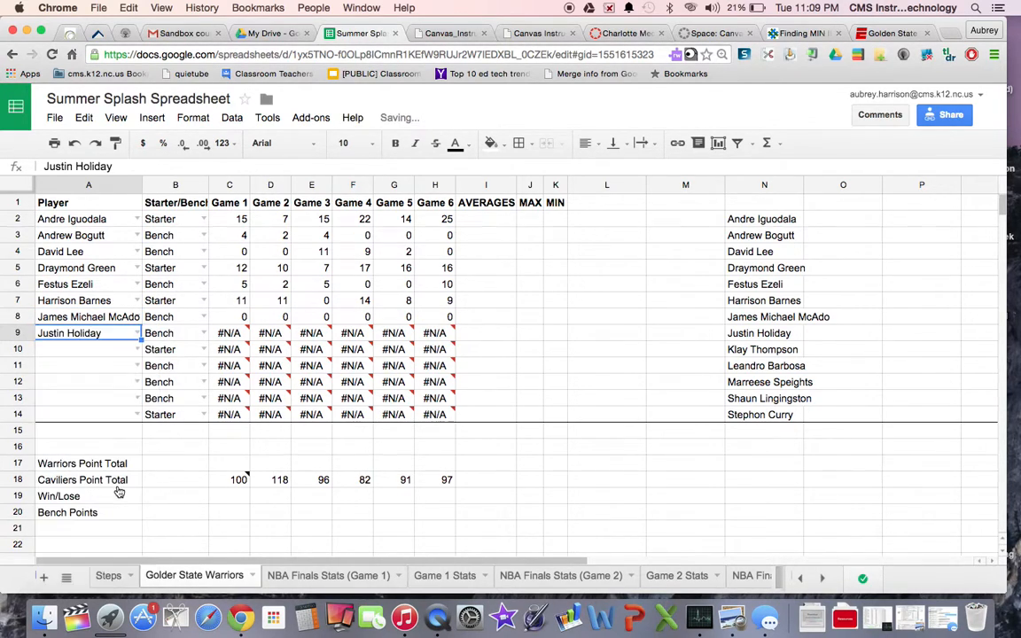
pyautogui.click(137, 351)
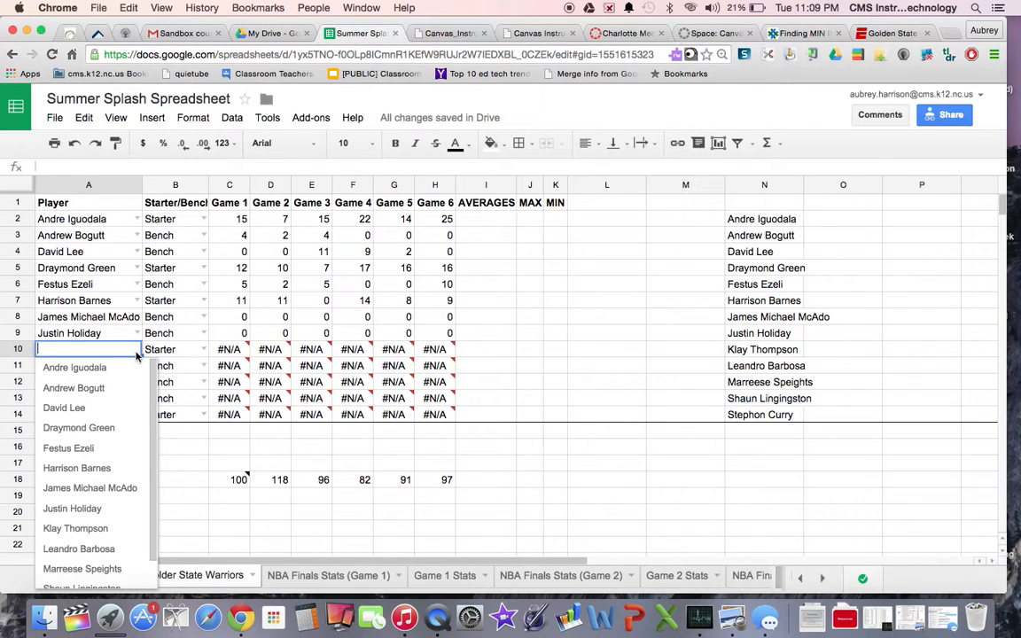
pyautogui.click(120, 526)
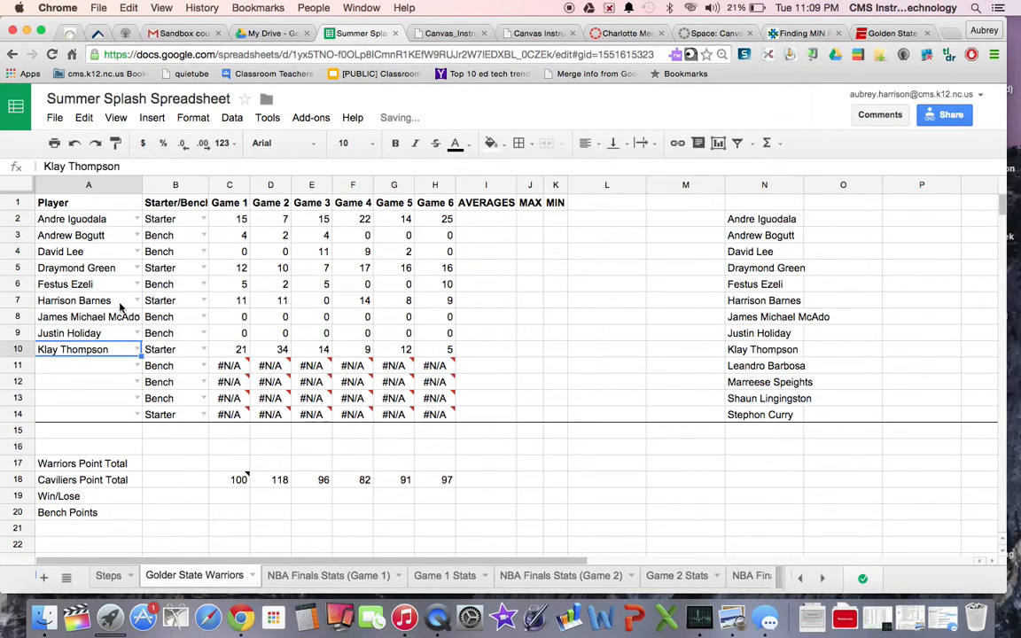
# Choose Leandro Barbosa for A11 and Marreese Speights for A12 from the in-cell lists
pyautogui.click(138, 366)
pyautogui.scroll(-2, 124, 488)
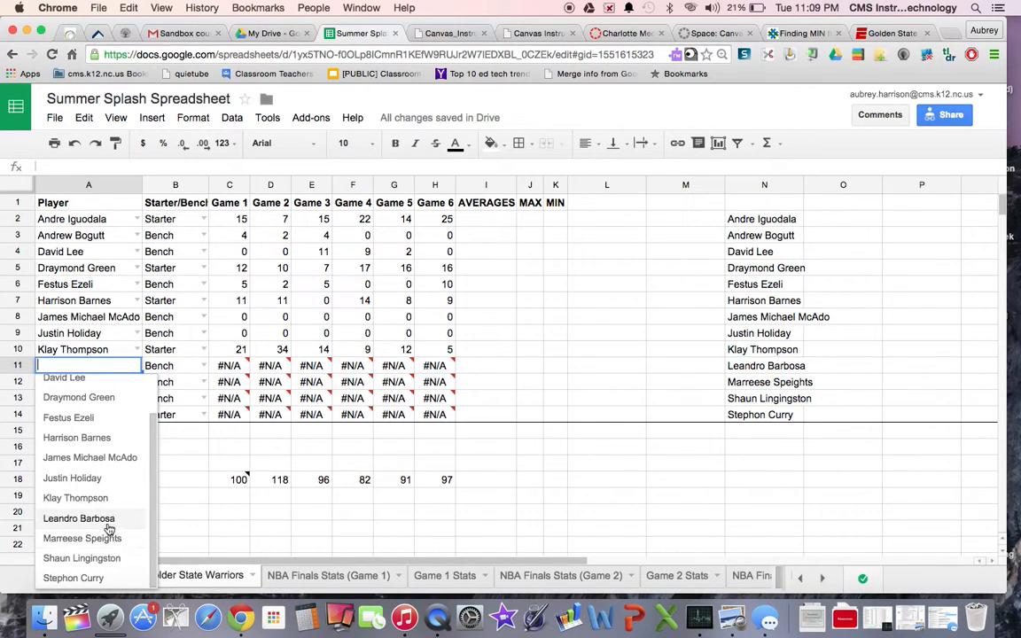
pyautogui.click(84, 519)
pyautogui.click(137, 382)
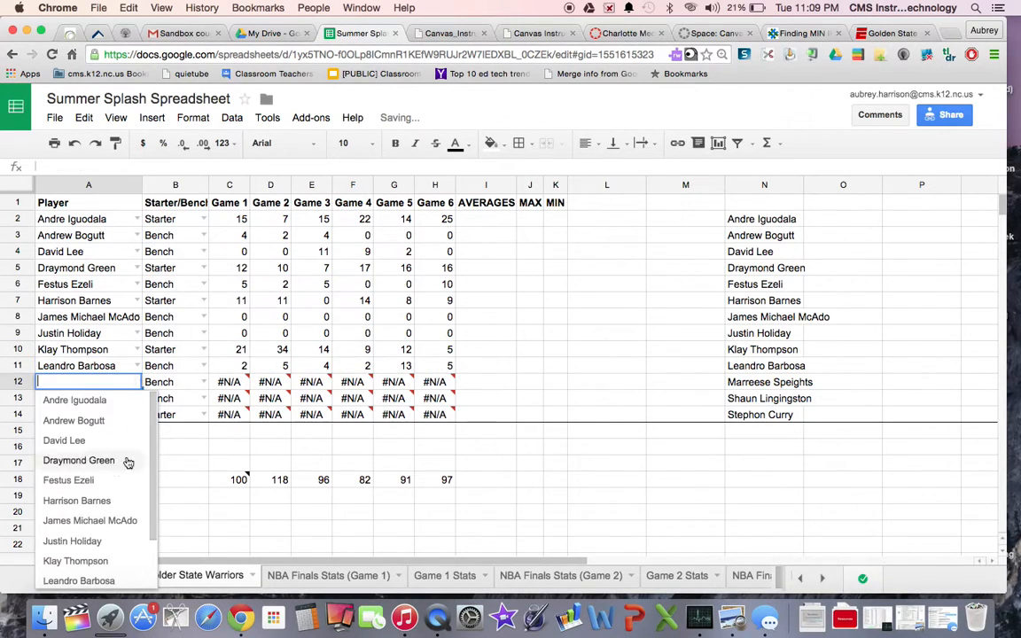
pyautogui.scroll(-1, 105, 576)
pyautogui.scroll(-1, 105, 576)
pyautogui.click(105, 556)
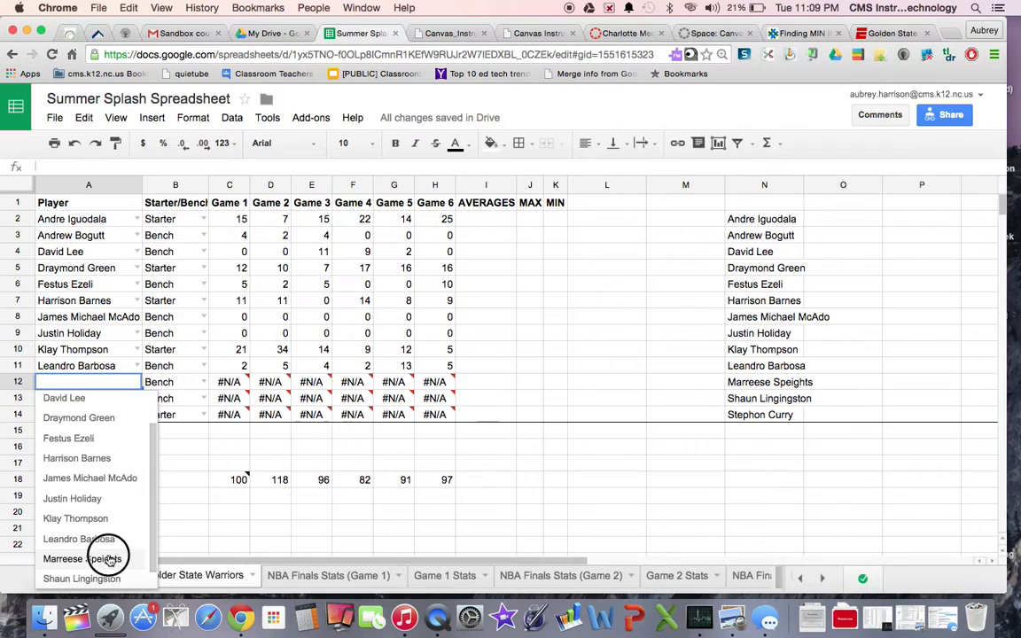
# Choose Shaun Lingingston for A13 and Stephon Curry for A14 from the in-cell lists
pyautogui.click(136, 398)
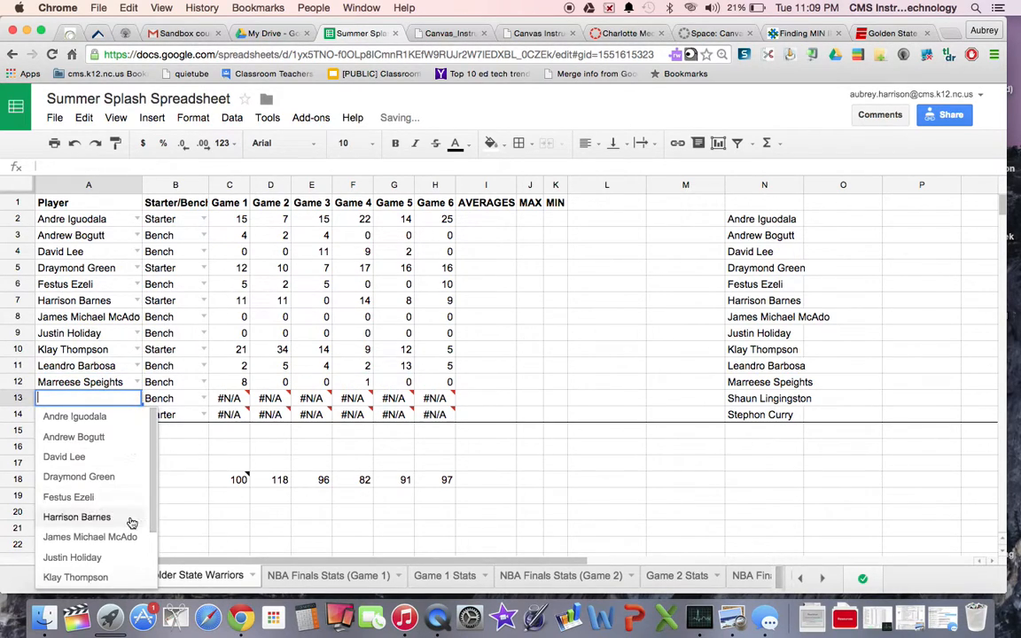
pyautogui.scroll(-3, 131, 523)
pyautogui.click(104, 558)
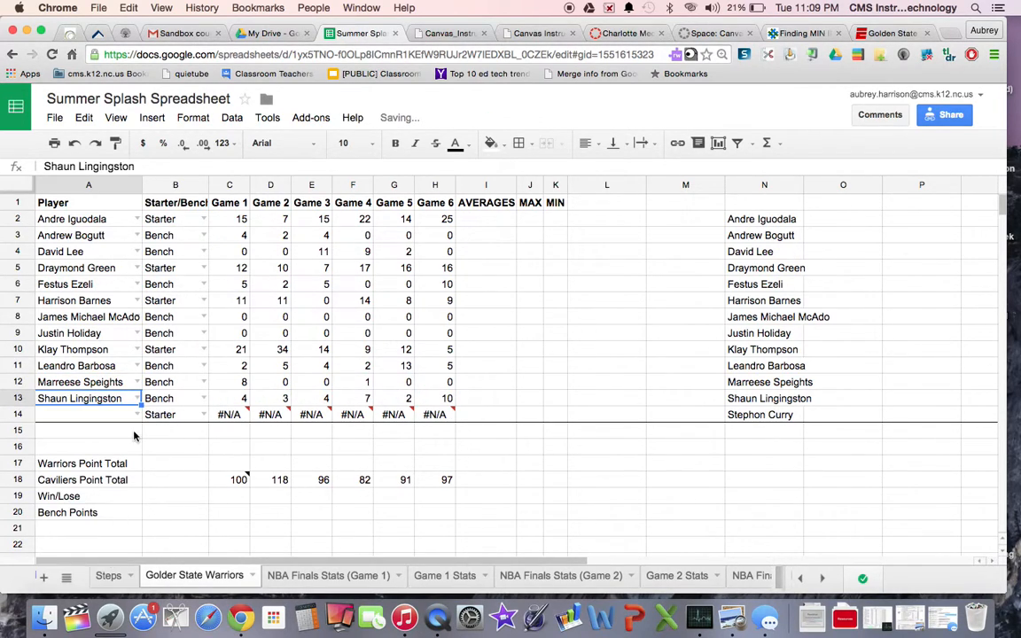
pyautogui.click(137, 412)
pyautogui.scroll(-3, 133, 519)
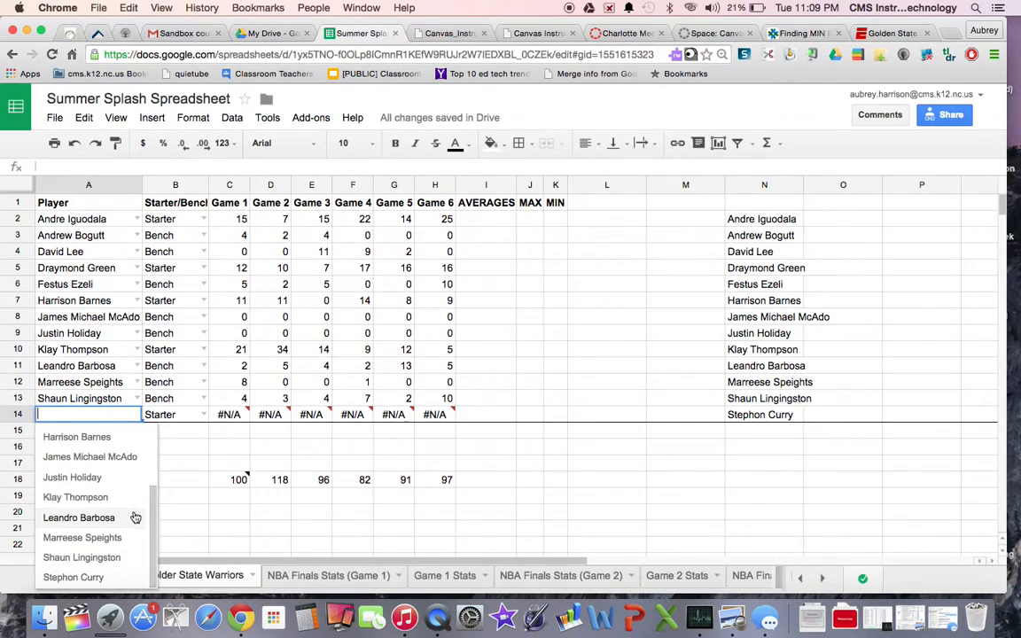
pyautogui.click(74, 577)
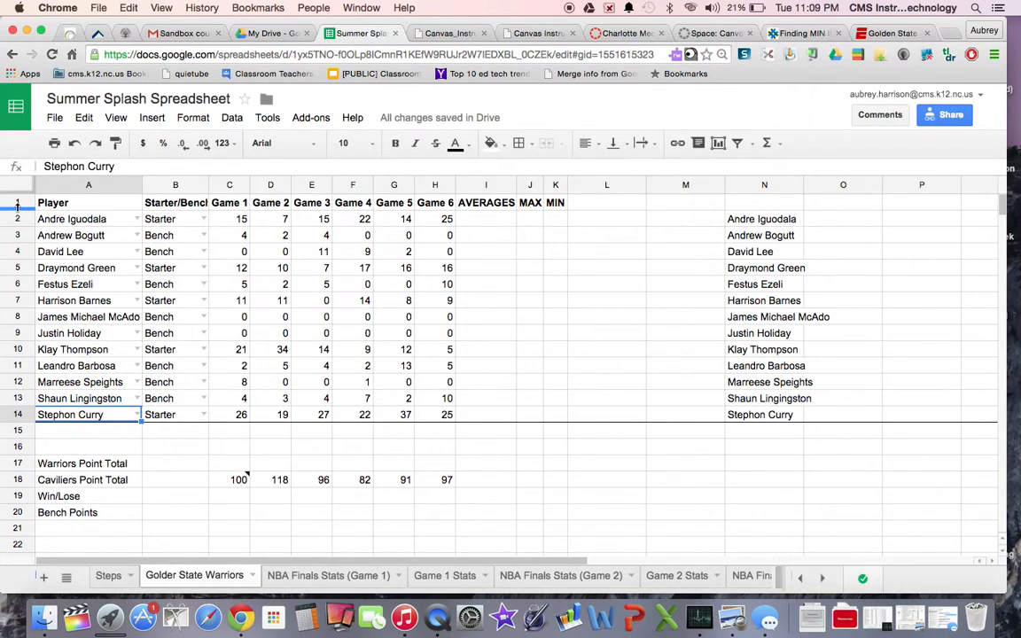
# Turn on a filter for header row 1 and filter the Starter/Bench column to exclude Bench, showing only Starter rows
pyautogui.click(17, 203)
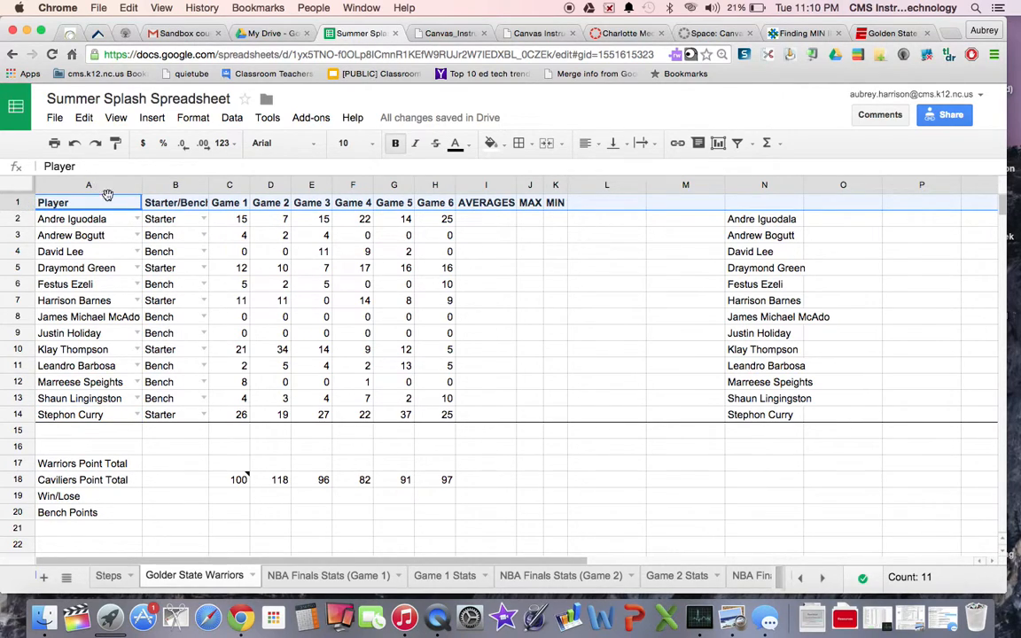
pyautogui.click(737, 144)
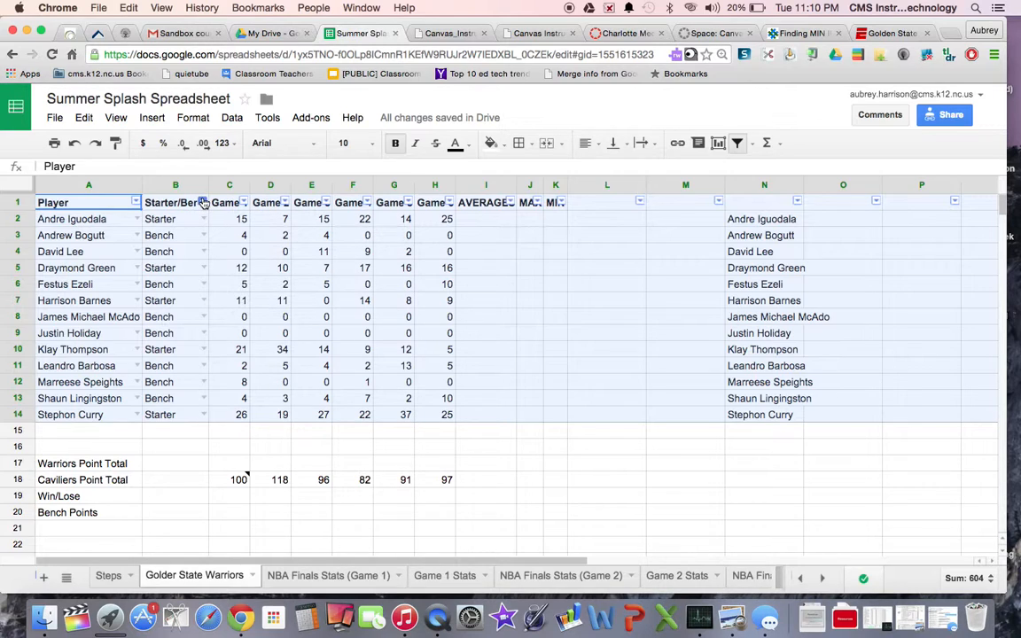
pyautogui.click(203, 203)
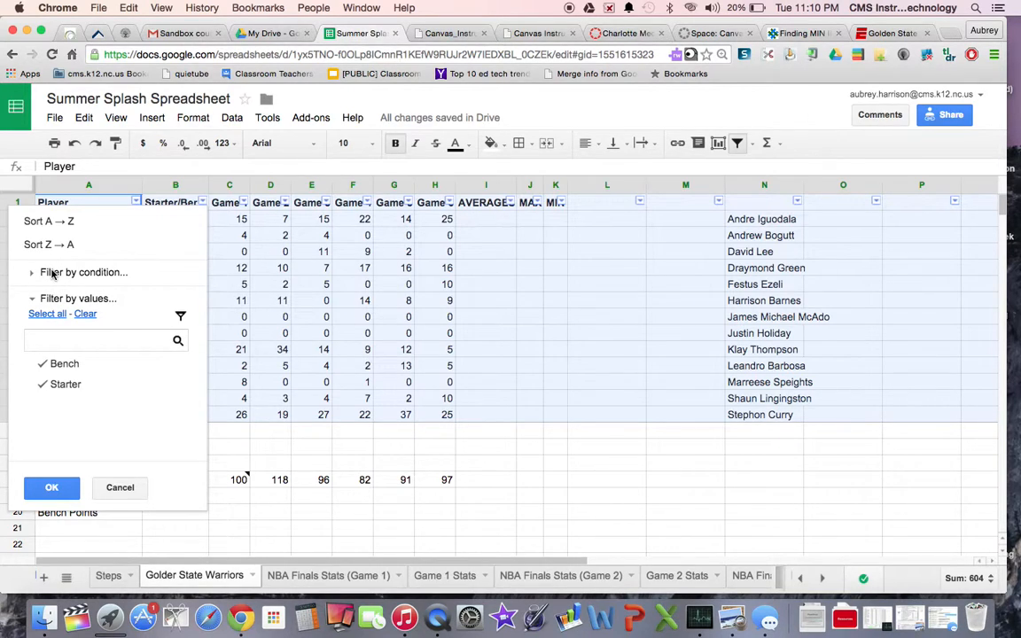
pyautogui.click(42, 365)
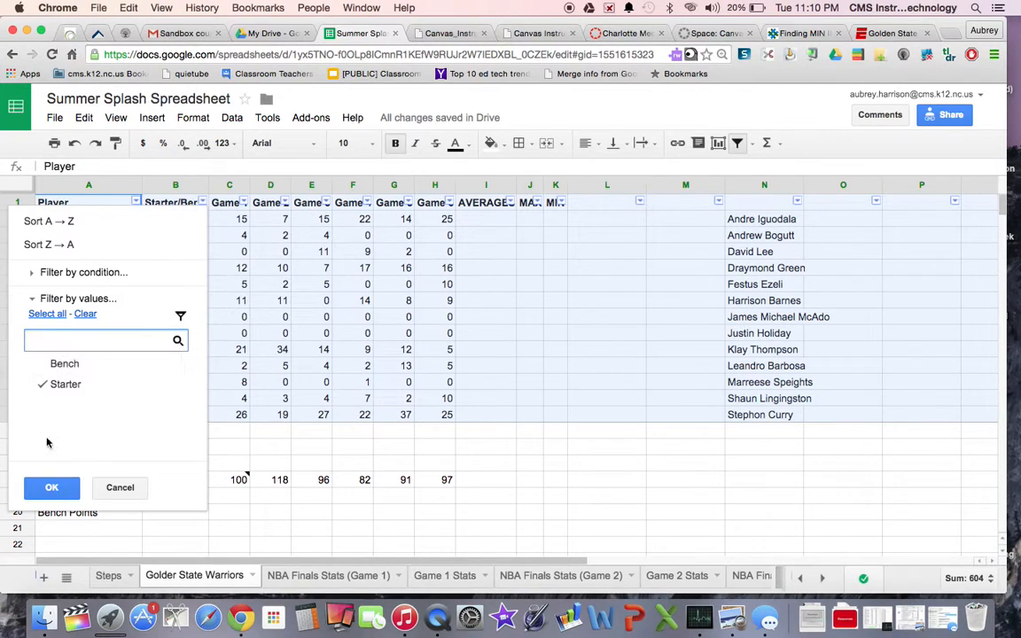
pyautogui.click(50, 488)
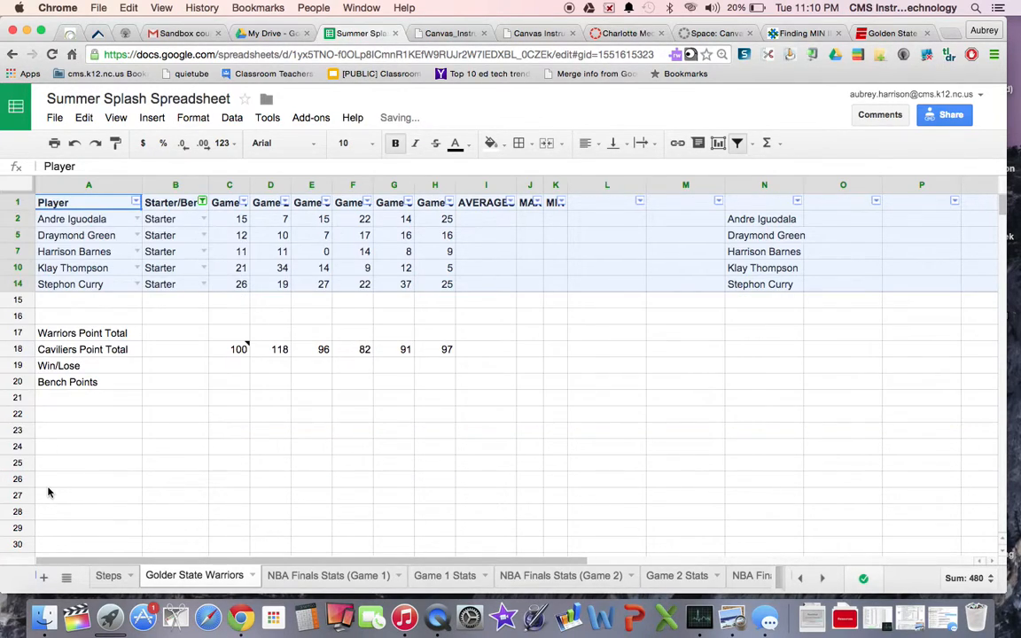